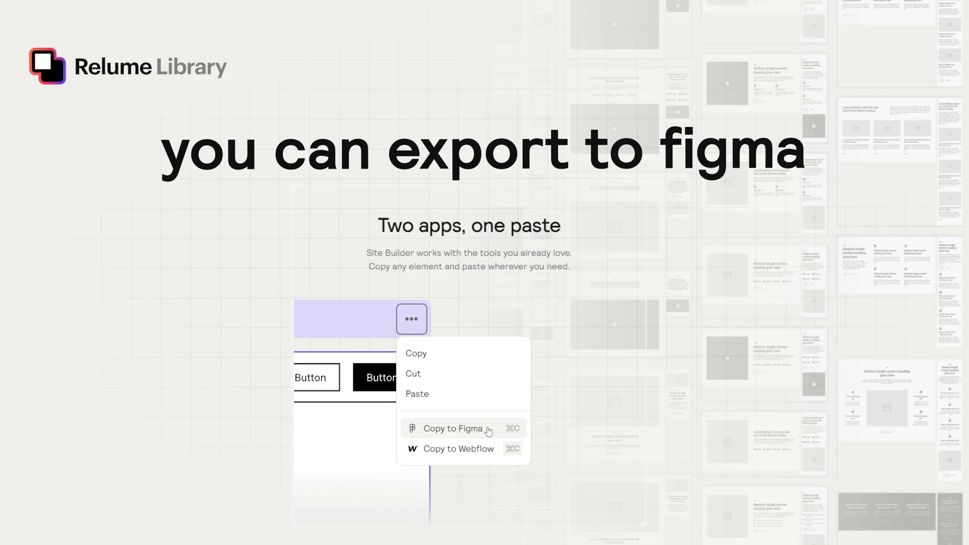
Start a new untitled Relume project and bring up the AI Generate Sitemap panel.
left_click(452, 429)
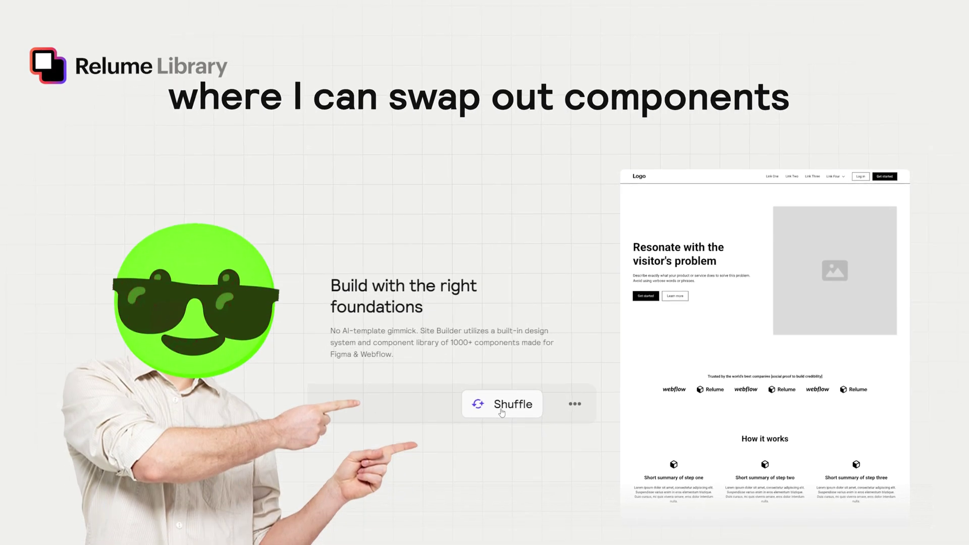
left_click(501, 409)
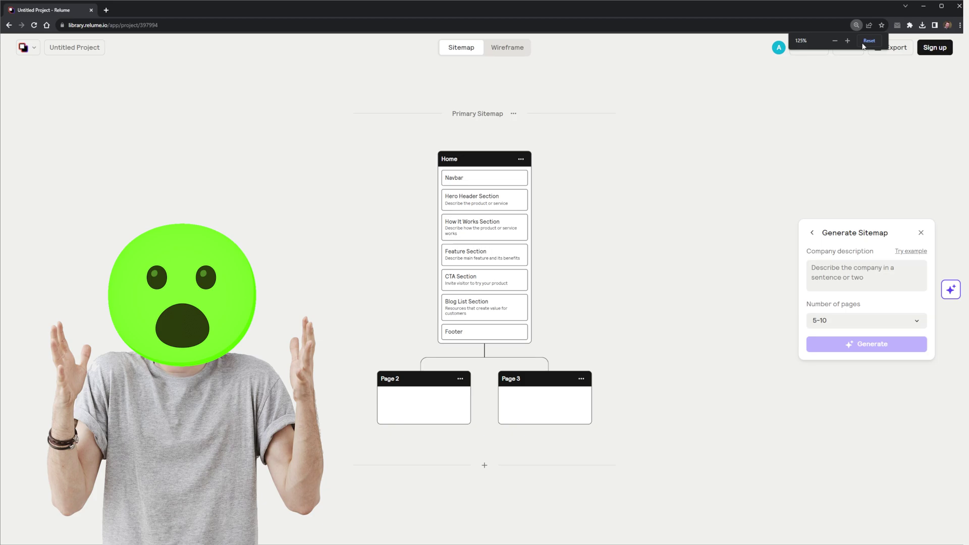
Restore the browser zoom to normal and focus the Company description box.
left_click(866, 43)
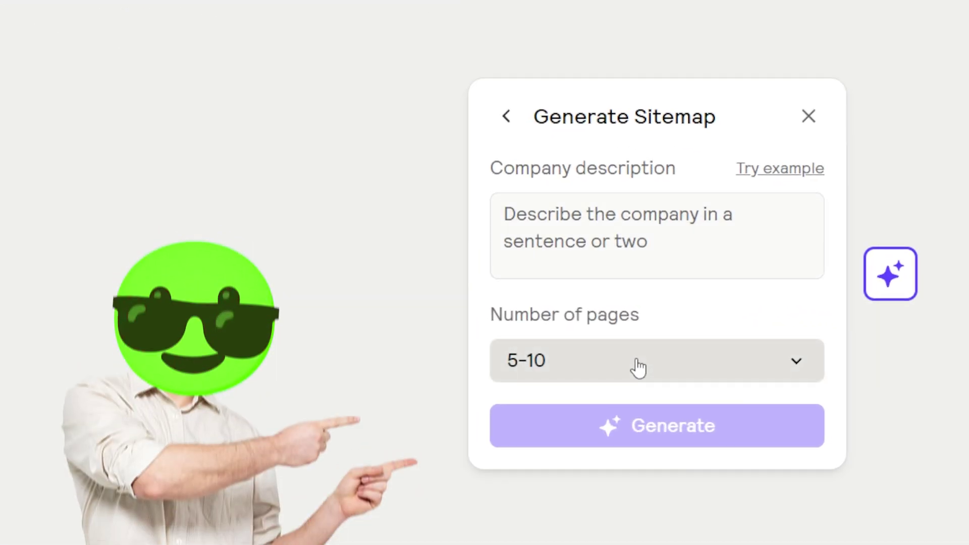
left_click(834, 331)
left_click(824, 272)
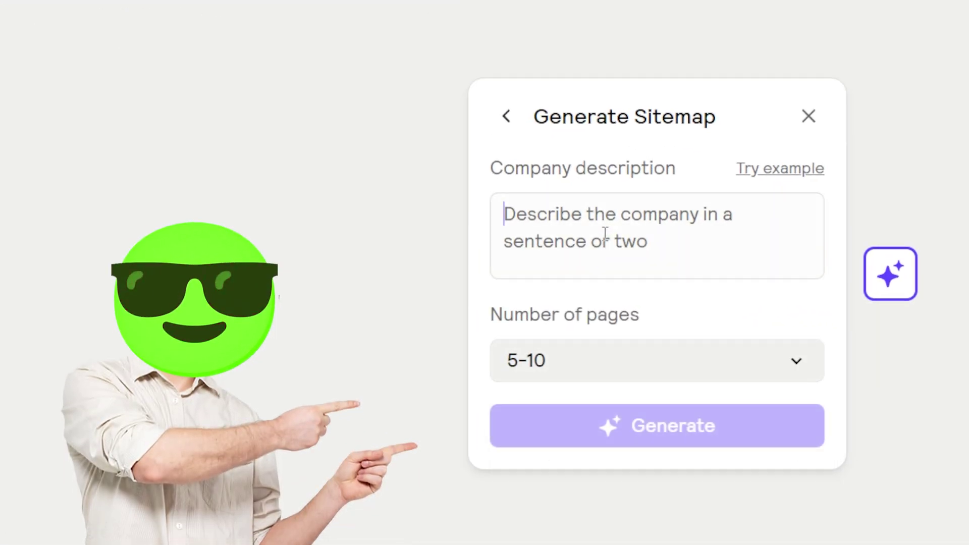
Settle the page count at 5-10 and begin the description 'A website about a youtube'.
left_click(646, 371)
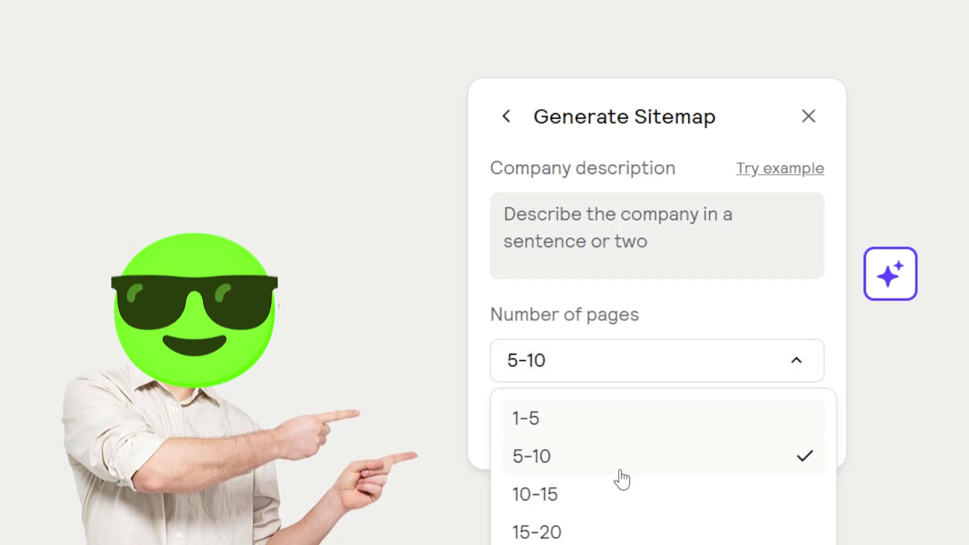
left_click(618, 493)
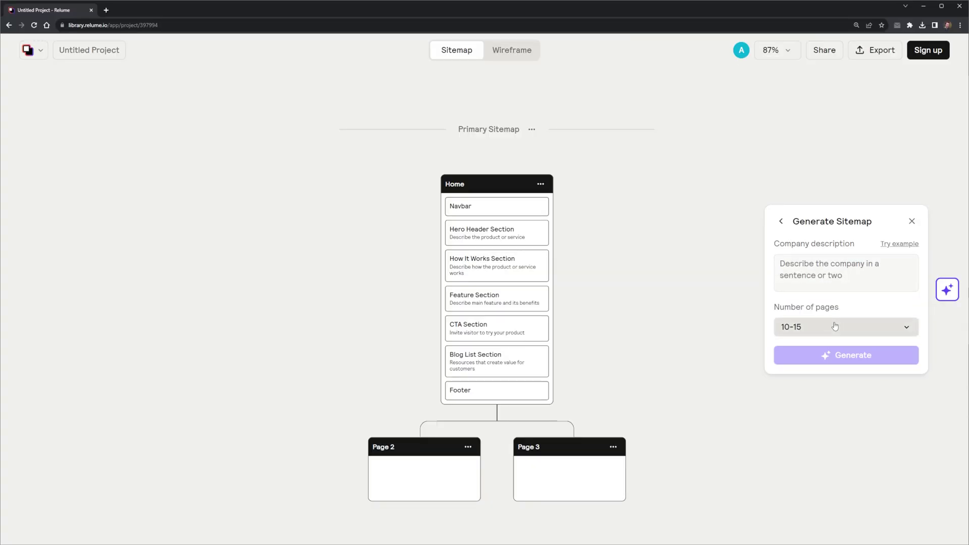
left_click(614, 361)
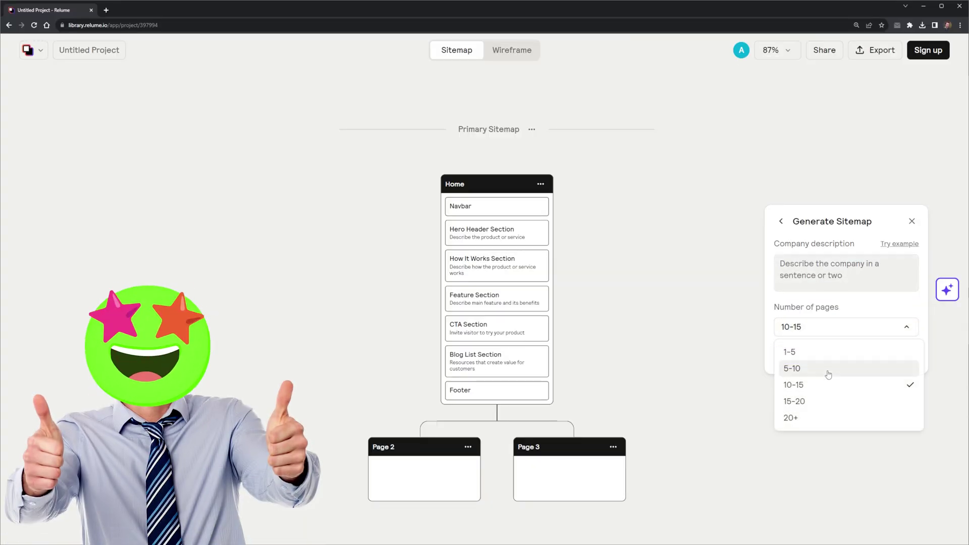
left_click(828, 369)
left_click(830, 327)
left_click(828, 368)
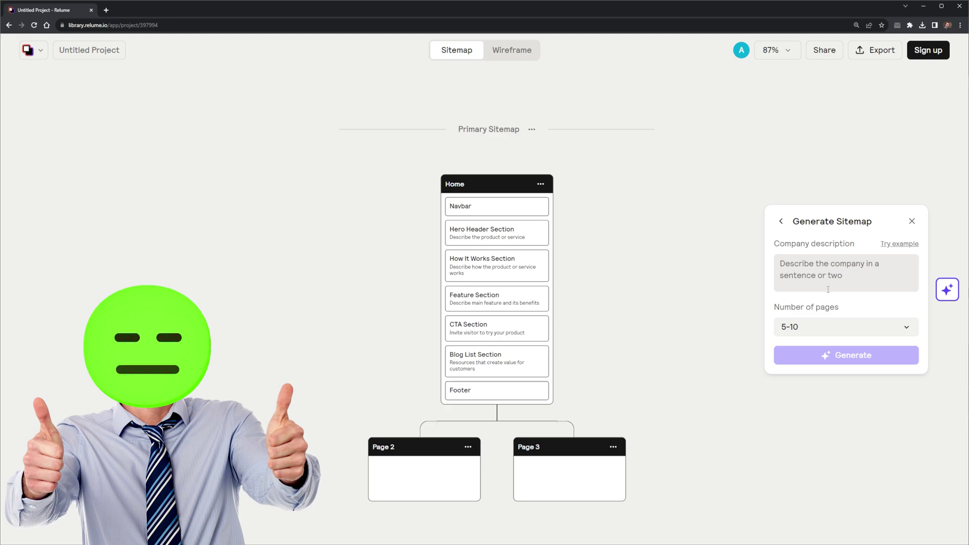
left_click(827, 289)
type("A we")
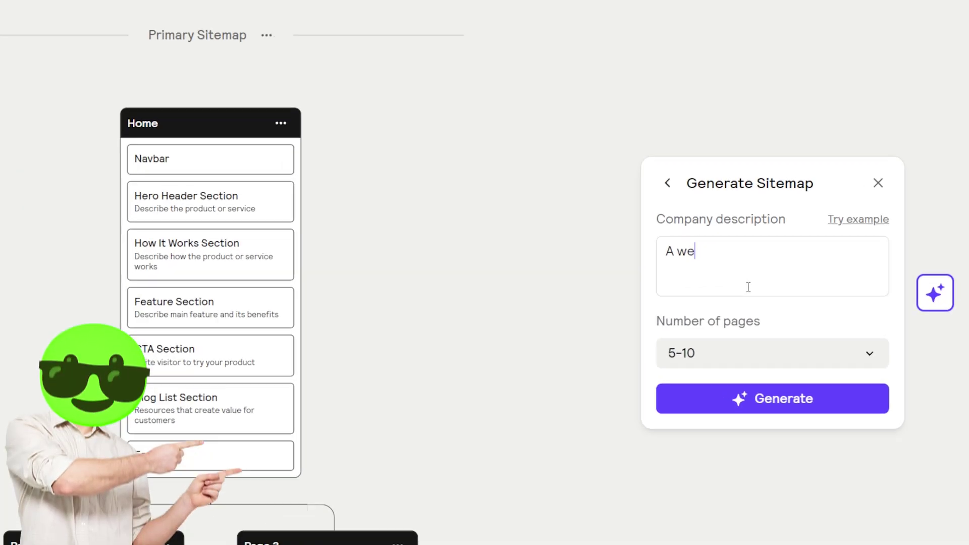
type("bsite ")
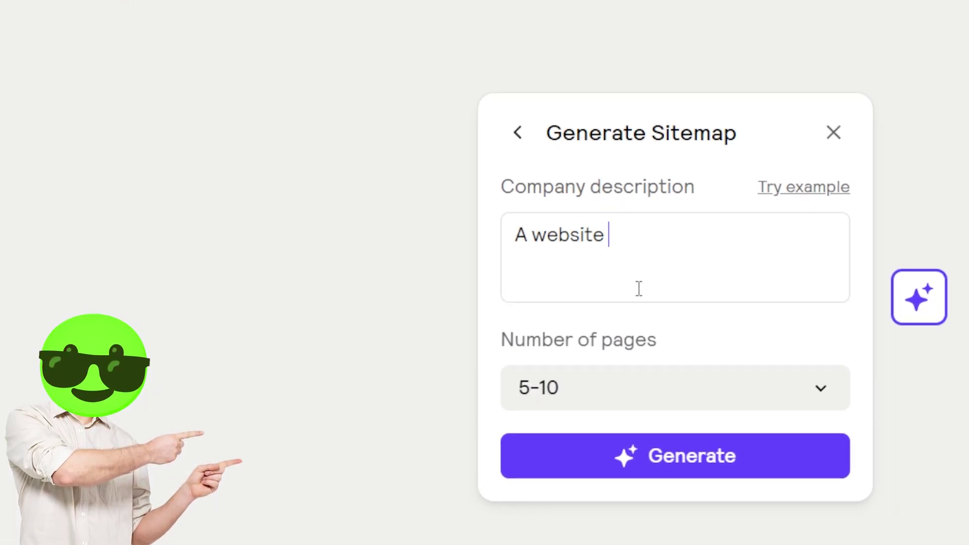
type("about a youtube")
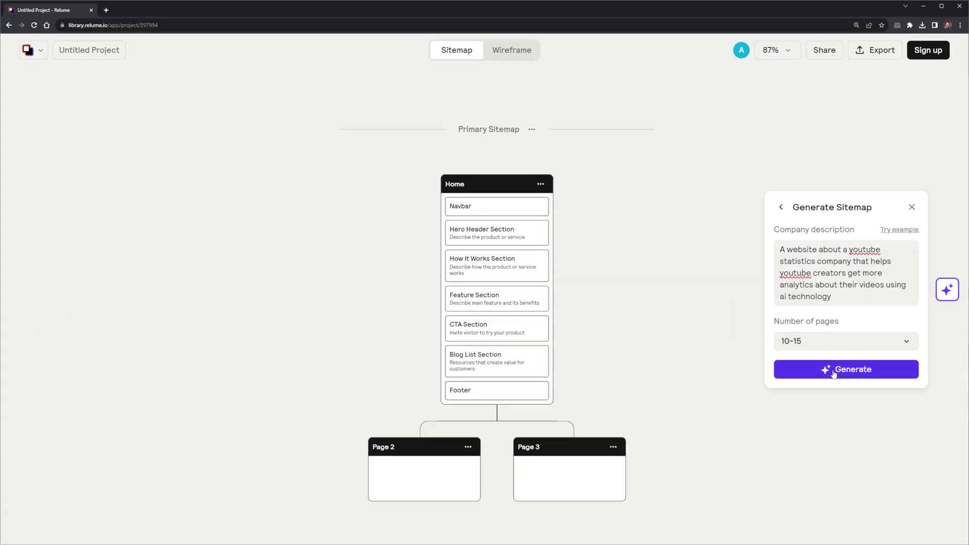
Generate the sitemap from the description and scroll through the new Home page sections.
left_click(834, 369)
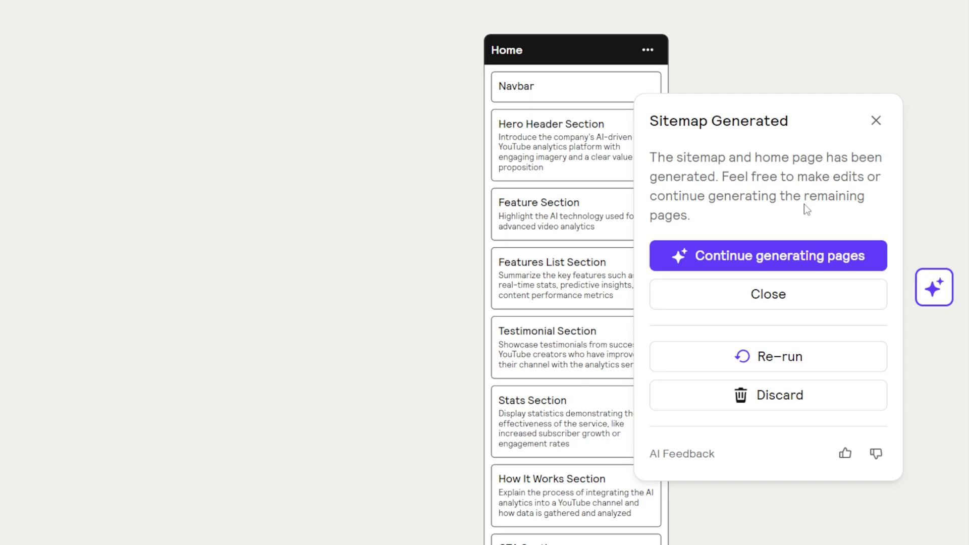
scroll(408, 291, "down", 5)
scroll(449, 302, "up", 3)
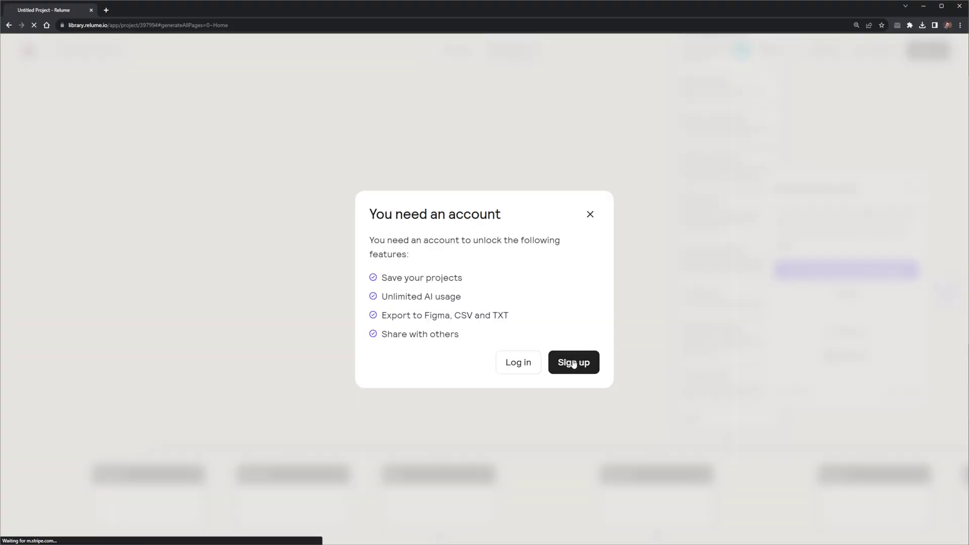
Sign up for a Relume account and return to the project so the 13 pages generate.
left_click(574, 362)
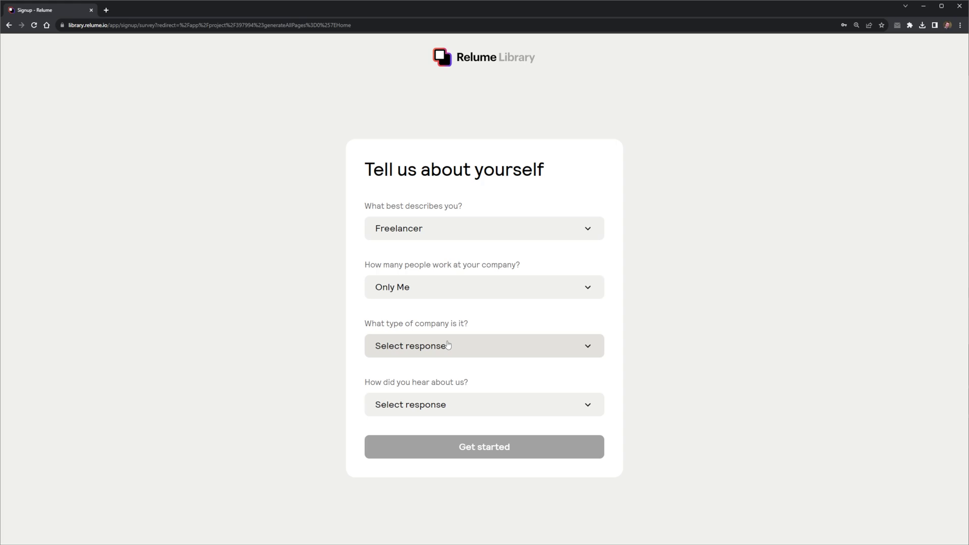
left_click(444, 344)
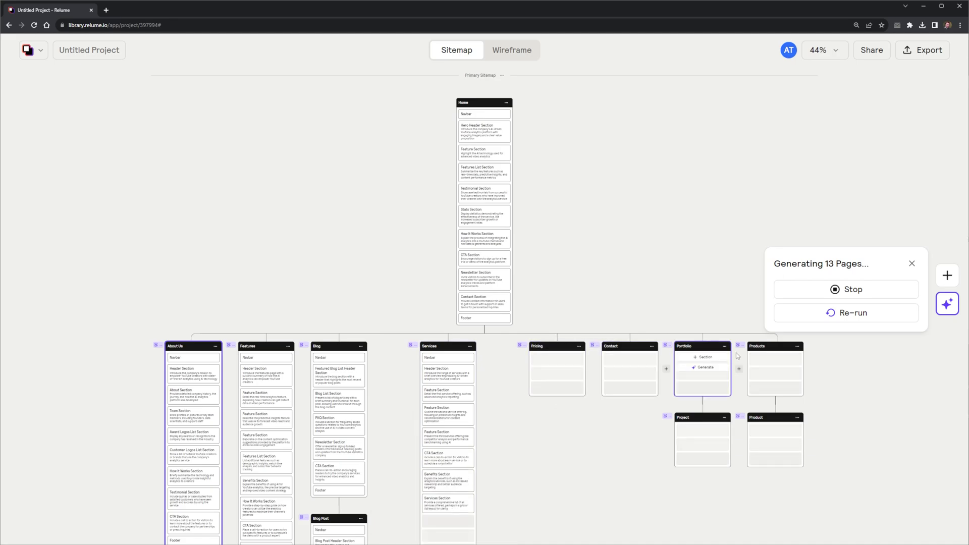
Scroll down the sitemap canvas while the 13 pages finish generating.
scroll(860, 375, "down", 3)
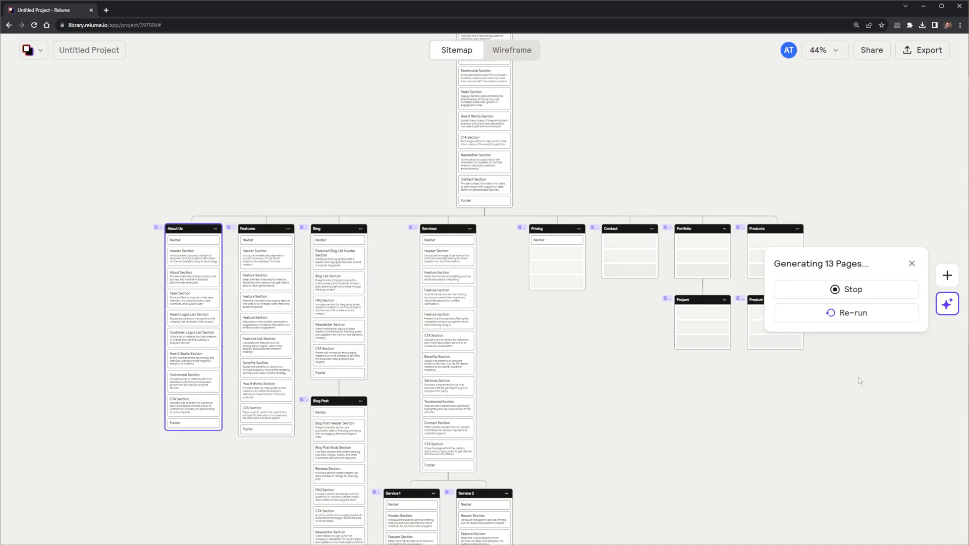
scroll(860, 380, "down", 3)
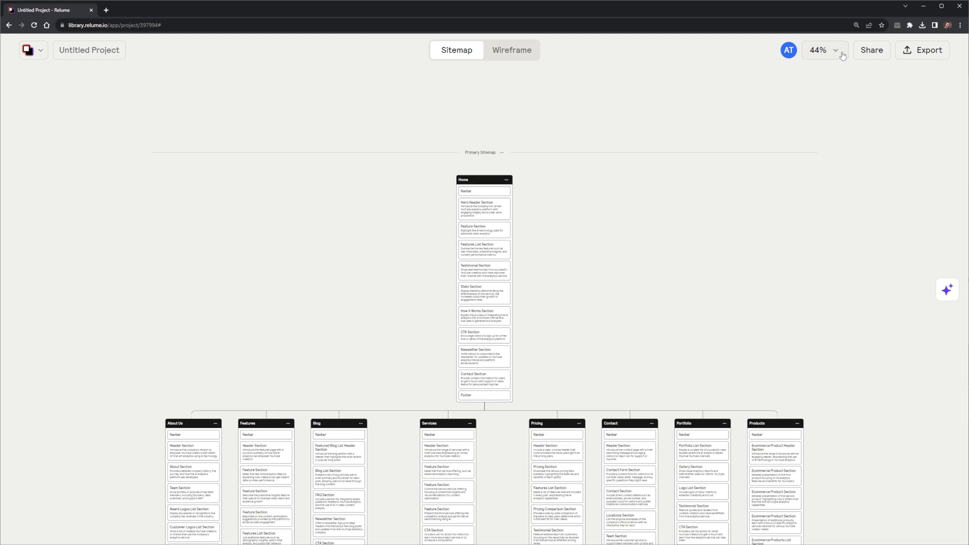
Set the sitemap zoom to 100% and scroll through each page's generated sections.
left_click(842, 56)
left_click(847, 156)
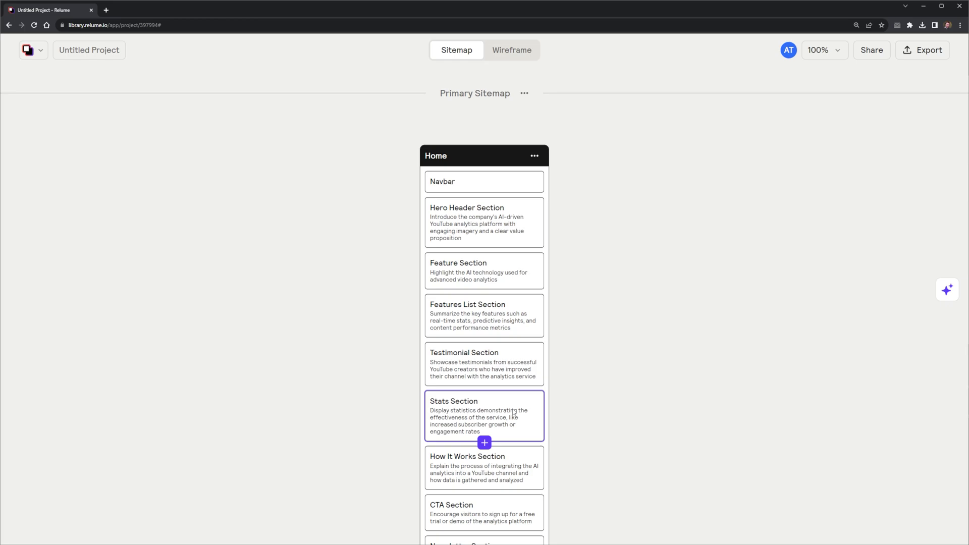
scroll(514, 411, "down", 10)
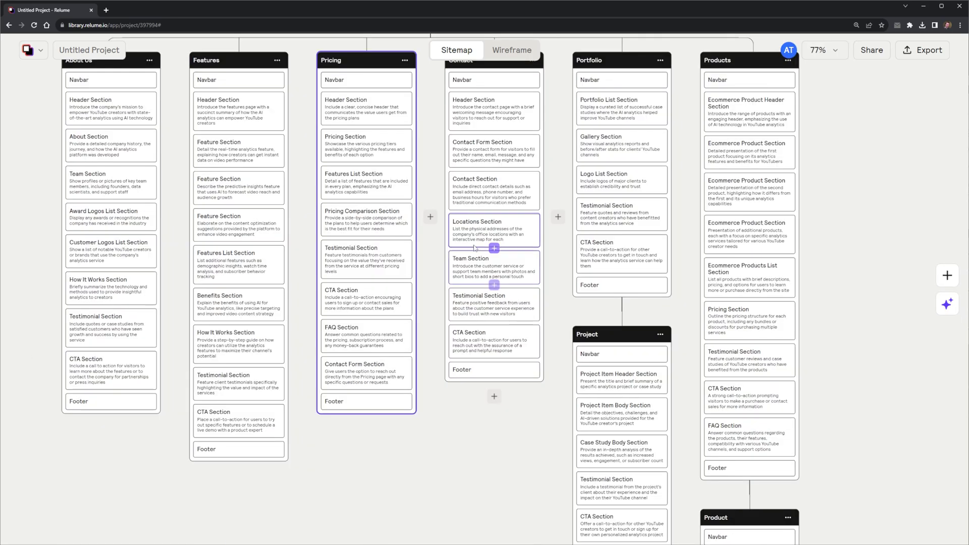
scroll(410, 310, "up", 2)
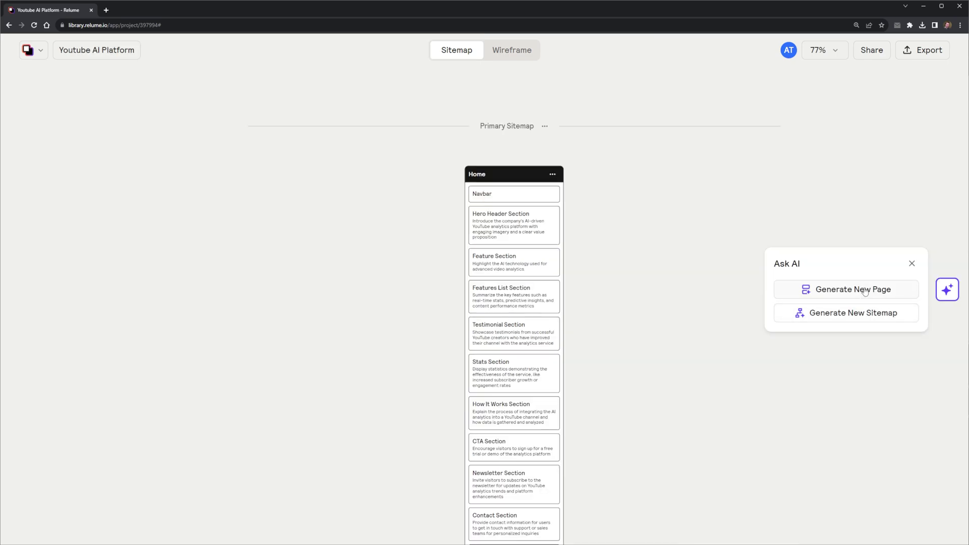
Close the Ask AI panel, switch to Wireframe view and zoom into the Home wireframe.
left_click(912, 264)
left_click(517, 50)
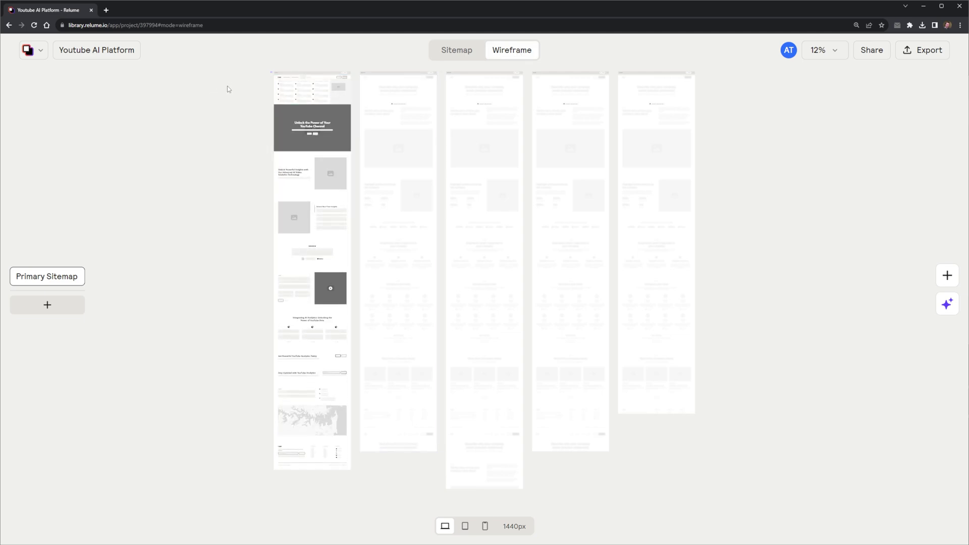
scroll(227, 90, "up", 5)
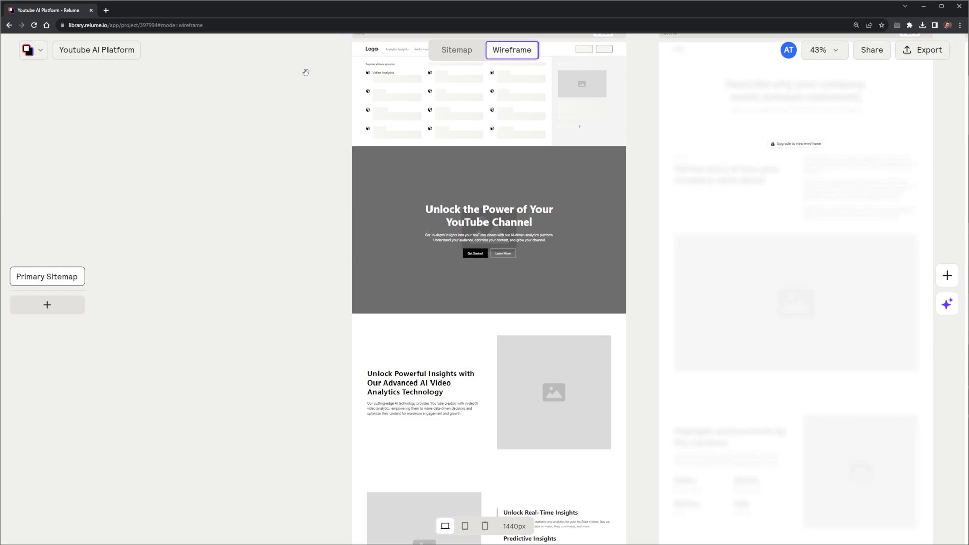
scroll(292, 156, "up", 5)
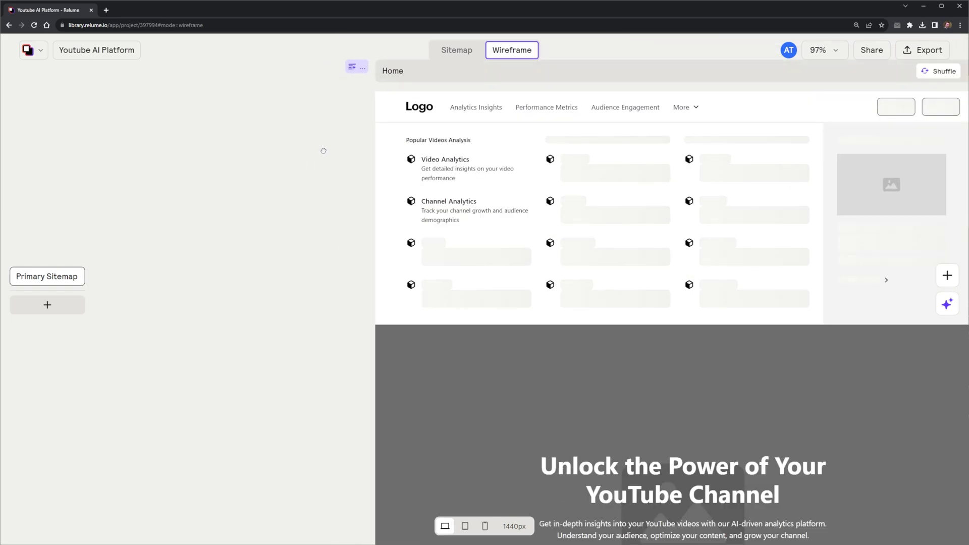
left_click_drag(323, 150, 143, 161)
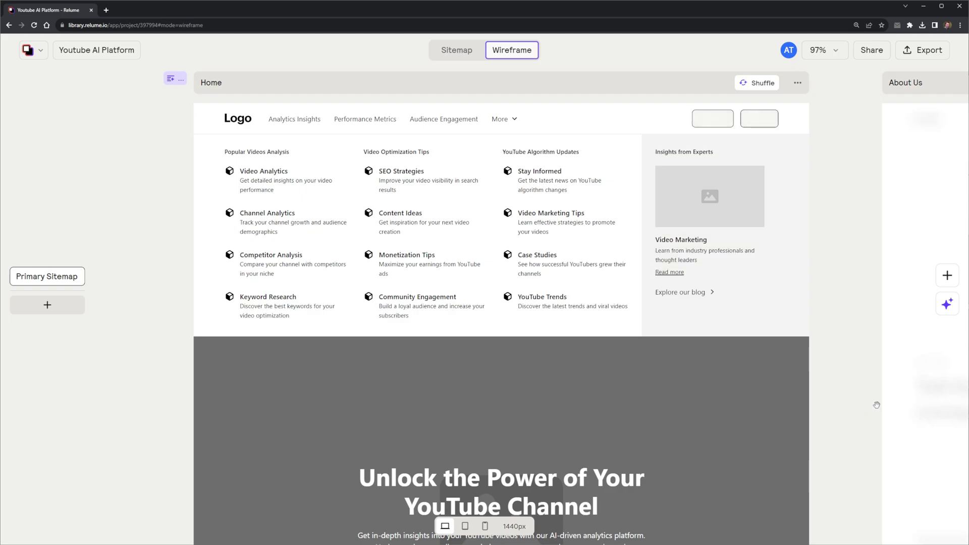
Zoom out across the wireframe starting from the contact section.
scroll(877, 405, "down", 5)
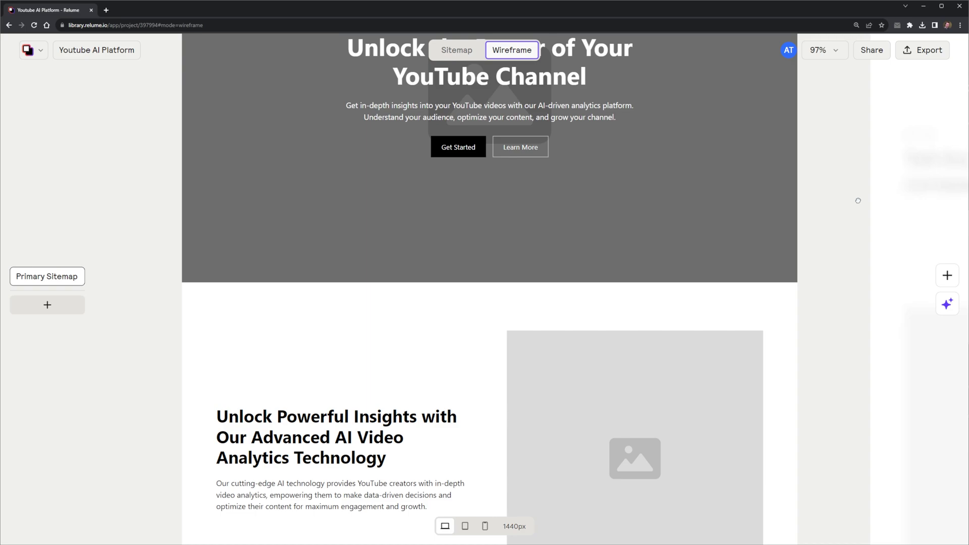
scroll(844, 316, "down", 3)
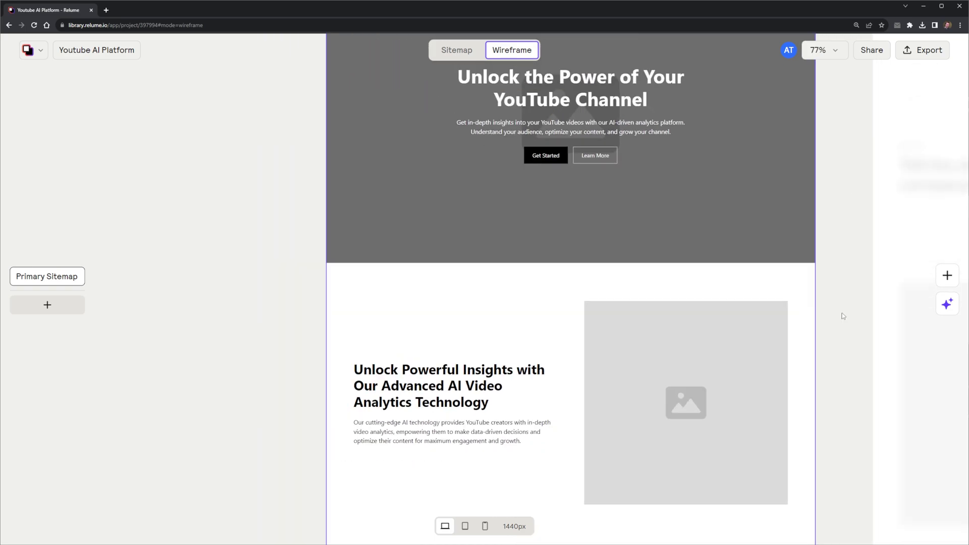
scroll(855, 399, "down", 5)
scroll(808, 328, "up", 8)
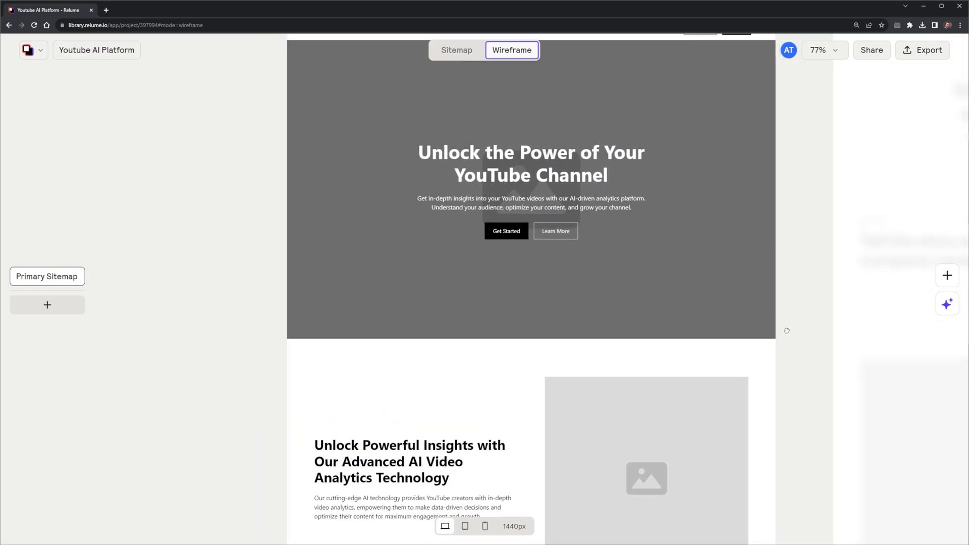
scroll(754, 390, "down", 3)
scroll(734, 270, "down", 8)
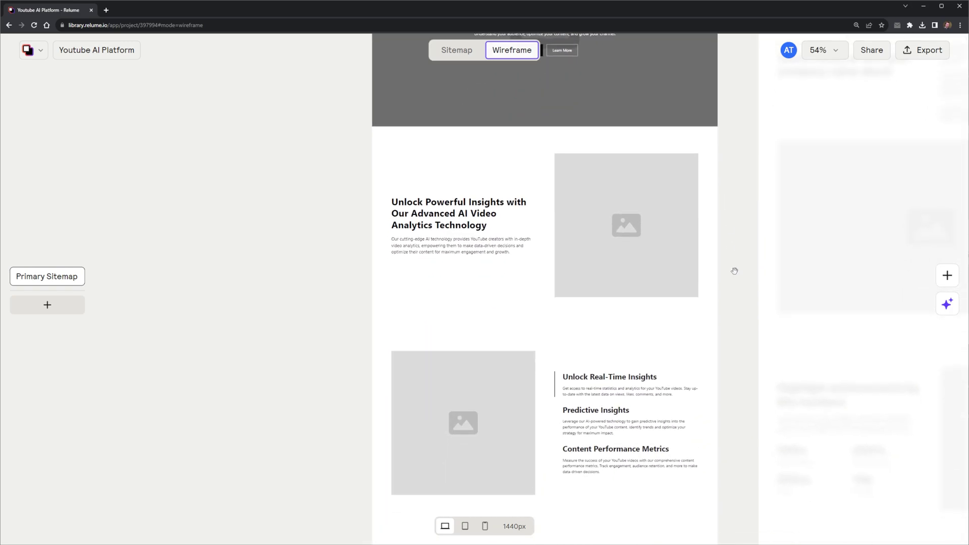
scroll(726, 222, "down", 3)
scroll(731, 433, "down", 10)
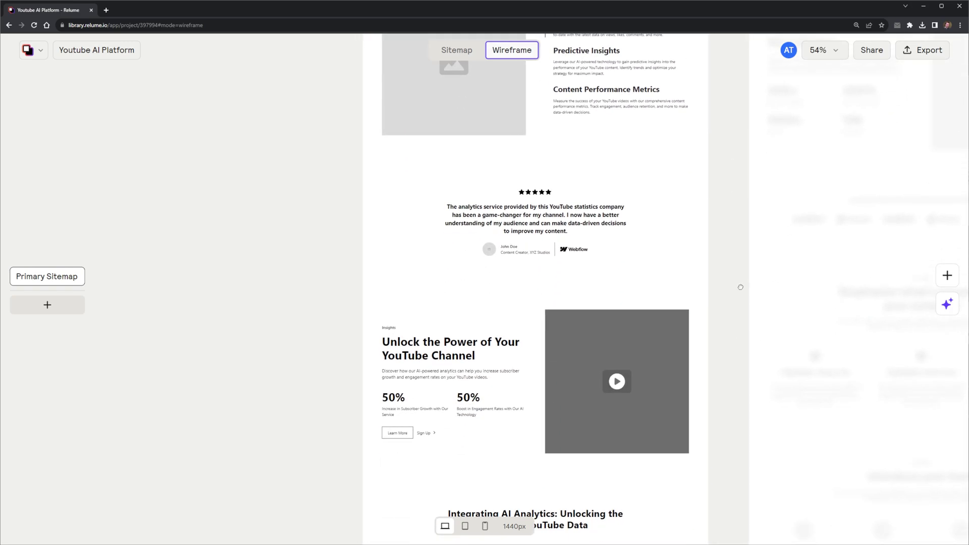
scroll(756, 344, "down", 7)
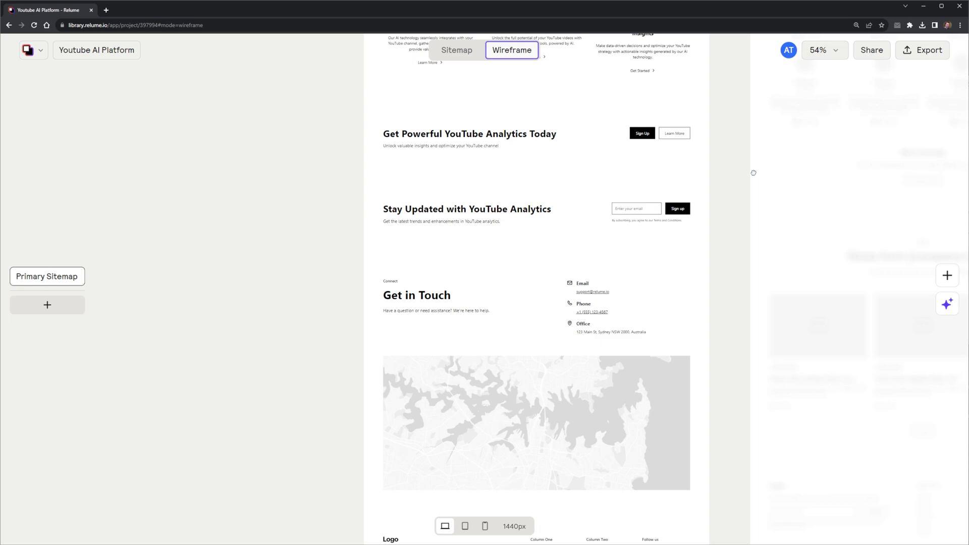
scroll(701, 258, "down", 5)
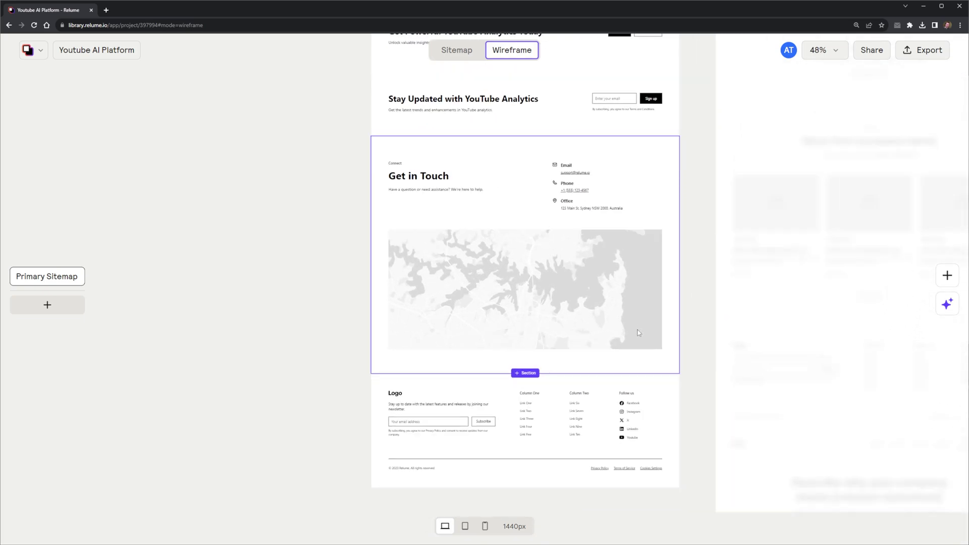
Pan the canvas up to the Home page's nav bar and hero.
left_click_drag(691, 136, 658, 308)
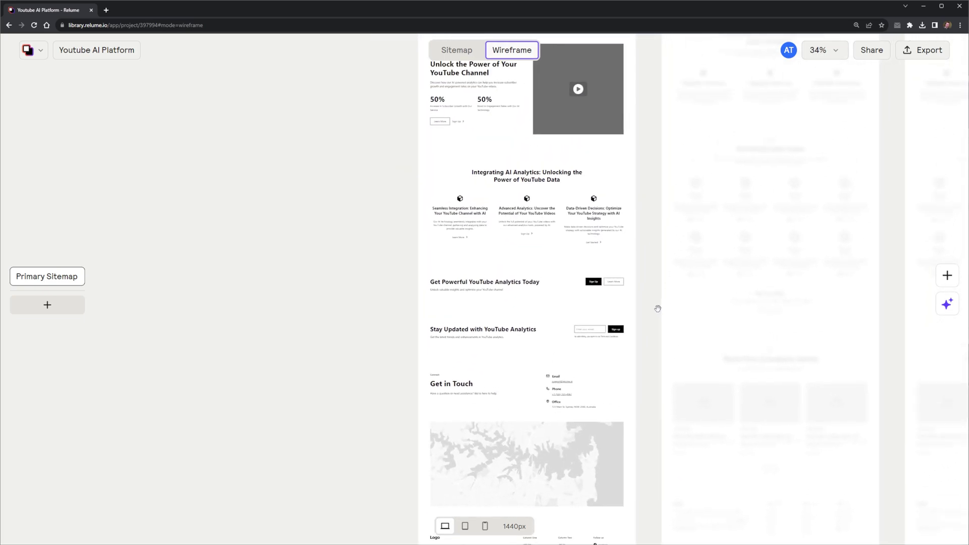
left_click_drag(646, 133, 612, 329)
left_click_drag(612, 182, 612, 287)
left_click_drag(612, 217, 609, 385)
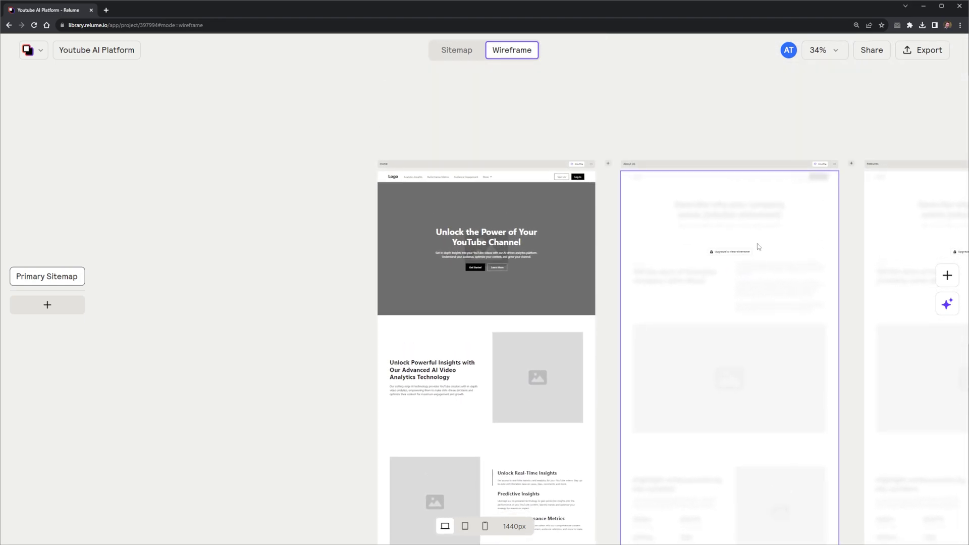
scroll(870, 243, "up", 5)
Start the Starter monthly plan's 7-day free trial to unlock every wireframe page.
left_click(591, 273)
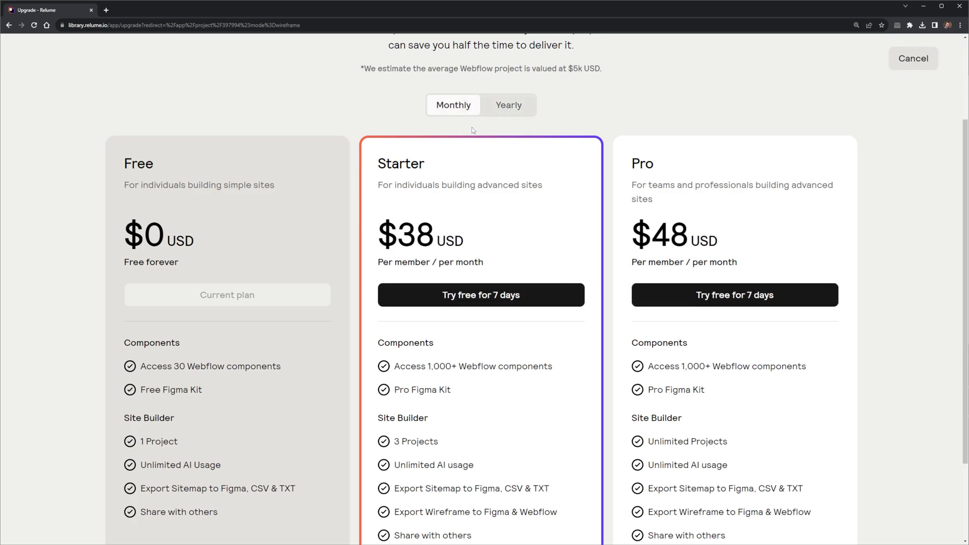
scroll(524, 301, "down", 2)
left_click(534, 228)
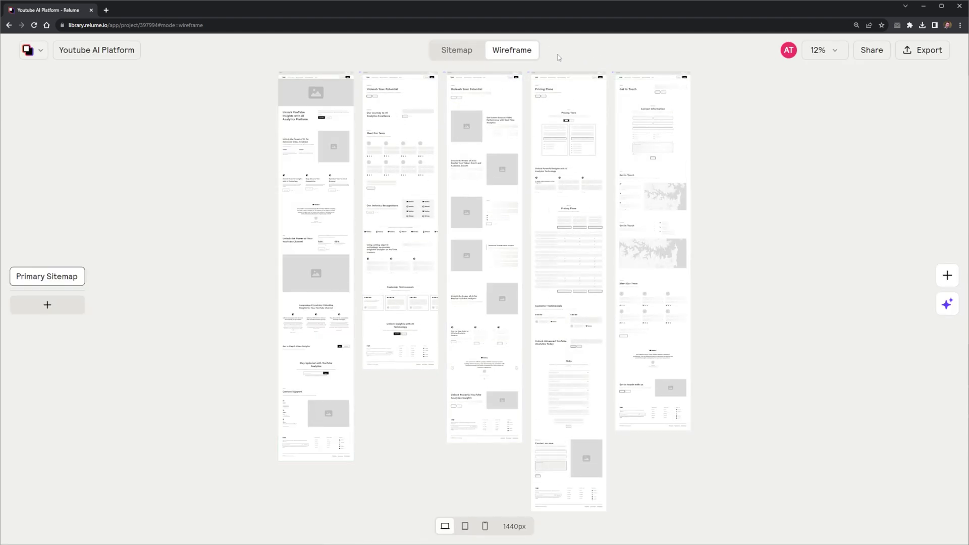
scroll(559, 57, "up", 5)
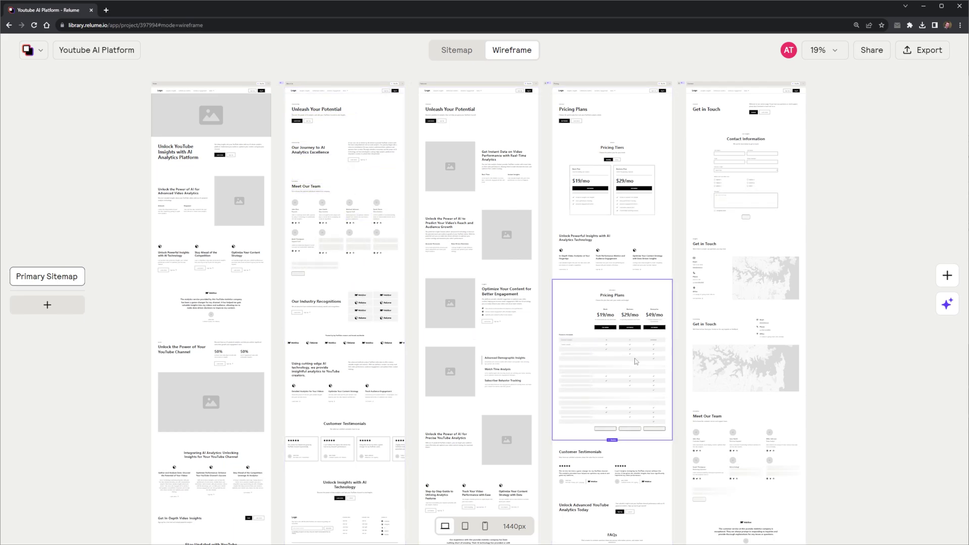
scroll(645, 434, "up", 5)
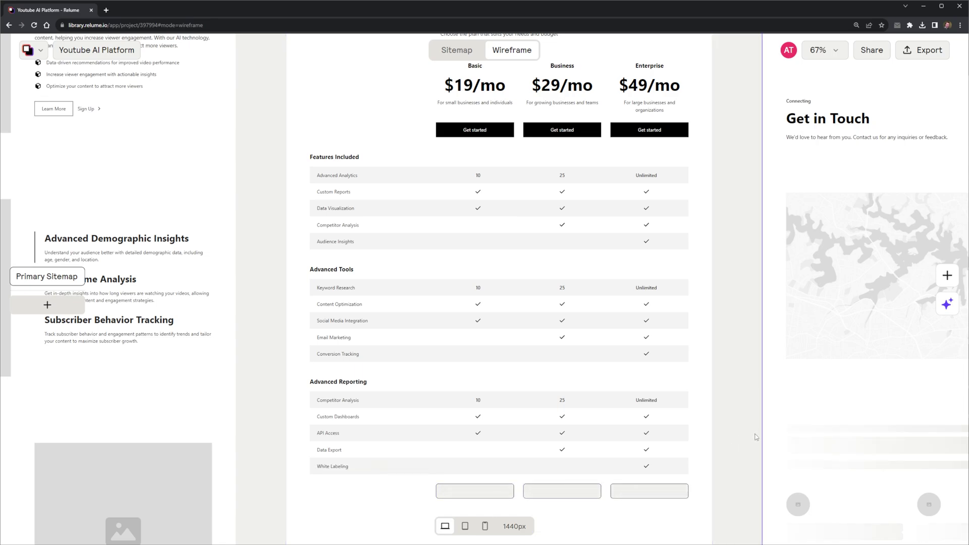
scroll(752, 431, "down", 5)
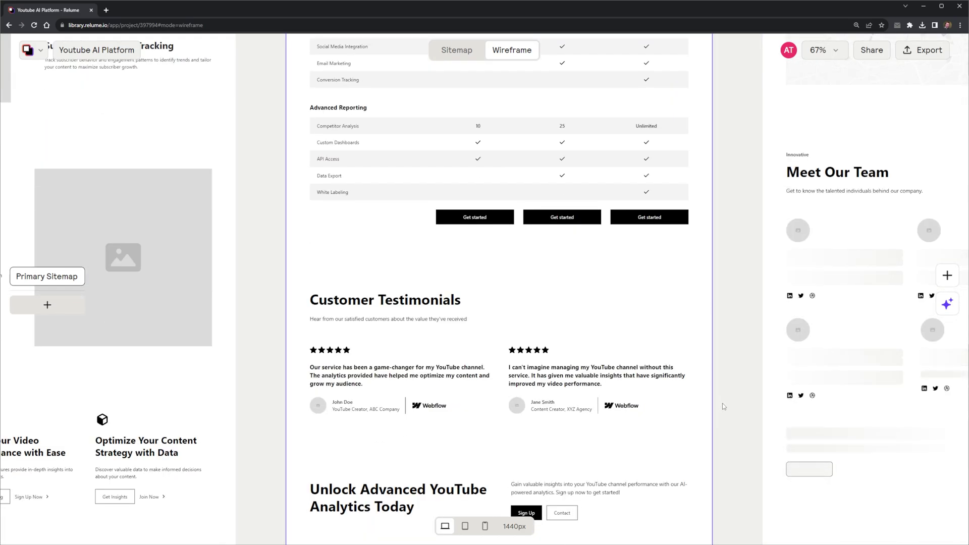
scroll(722, 404, "down", 3, "ctrl")
scroll(722, 405, "down", 3)
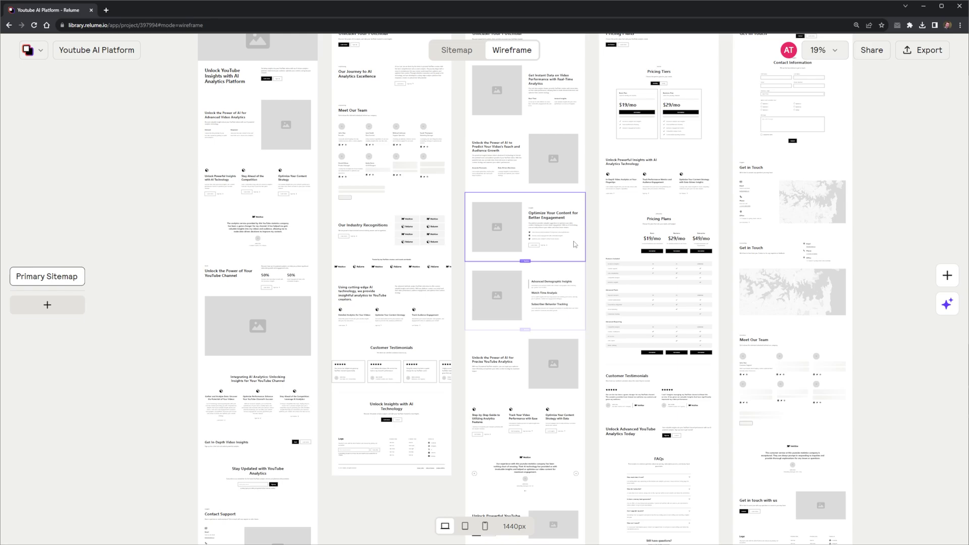
left_click_drag(594, 205, 588, 420)
Zoom in on the Home page and choose Copy to Figma from its '...' menu.
double_click(263, 270)
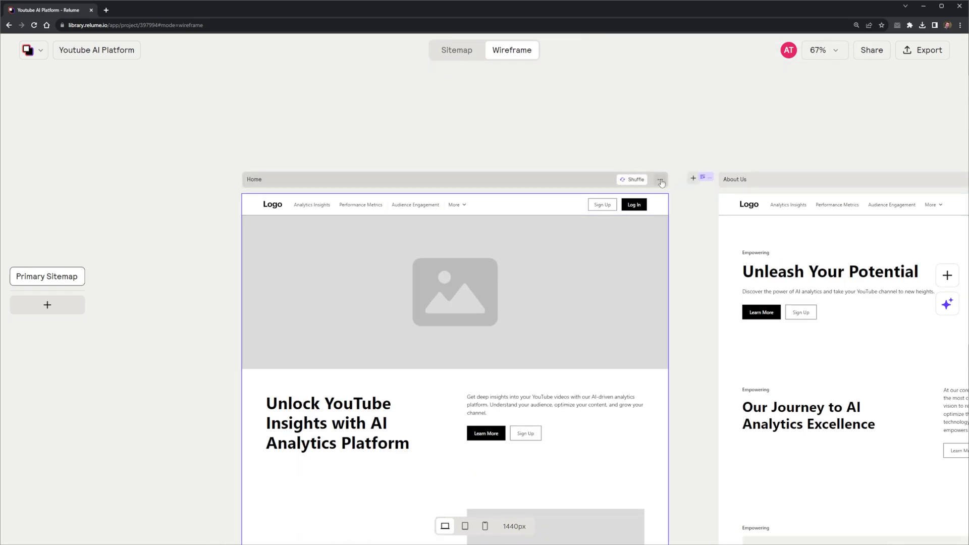
left_click(660, 180)
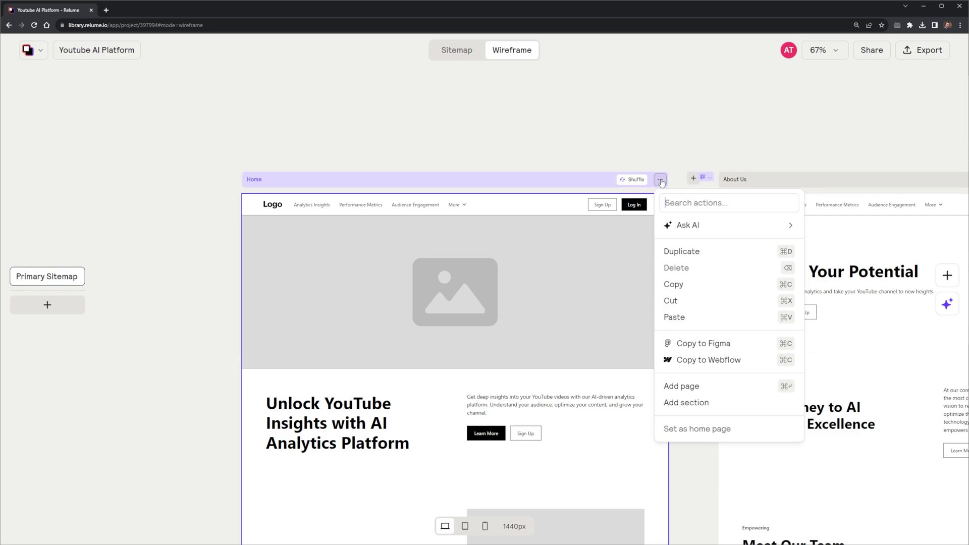
left_click(735, 349)
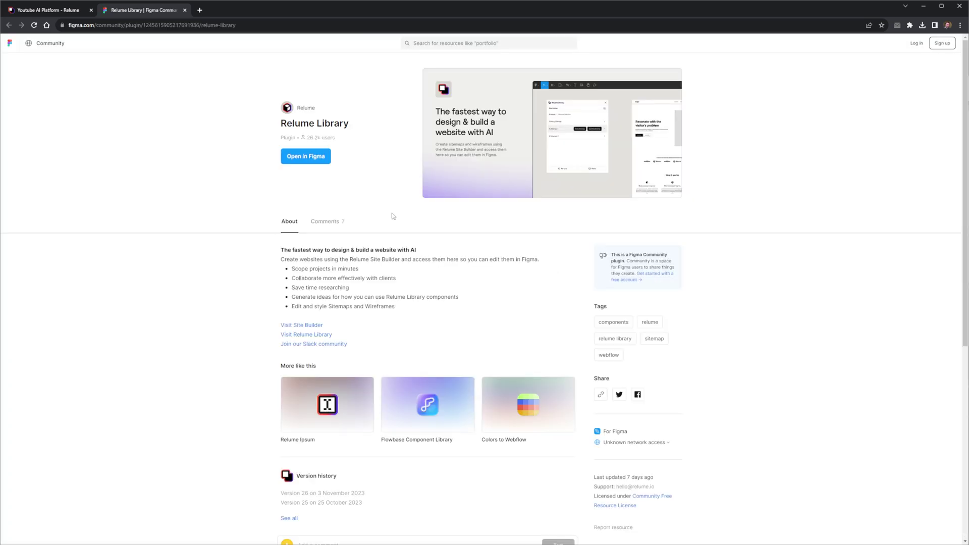
Log in and link the Relume account to the Figma plugin, then open the Youtube AI Platform project.
left_click(310, 160)
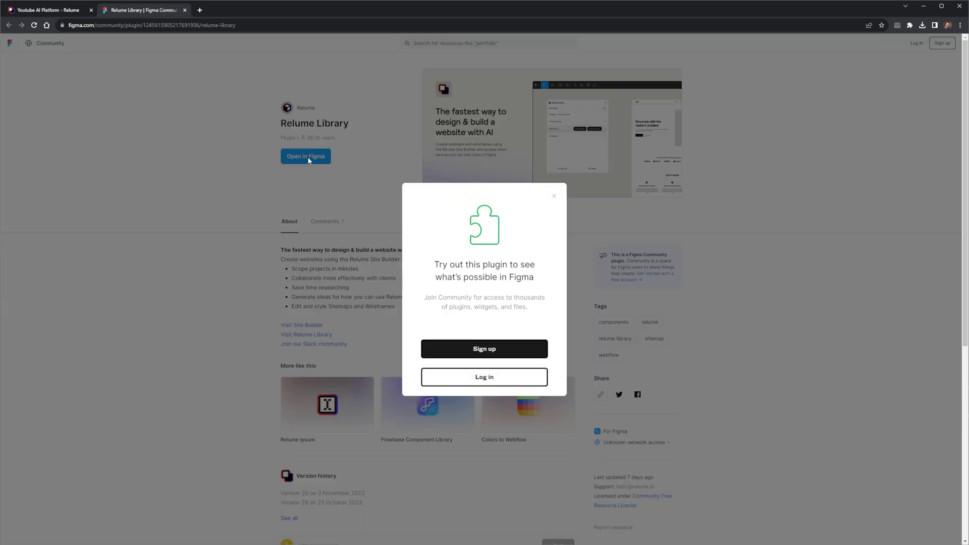
left_click(495, 378)
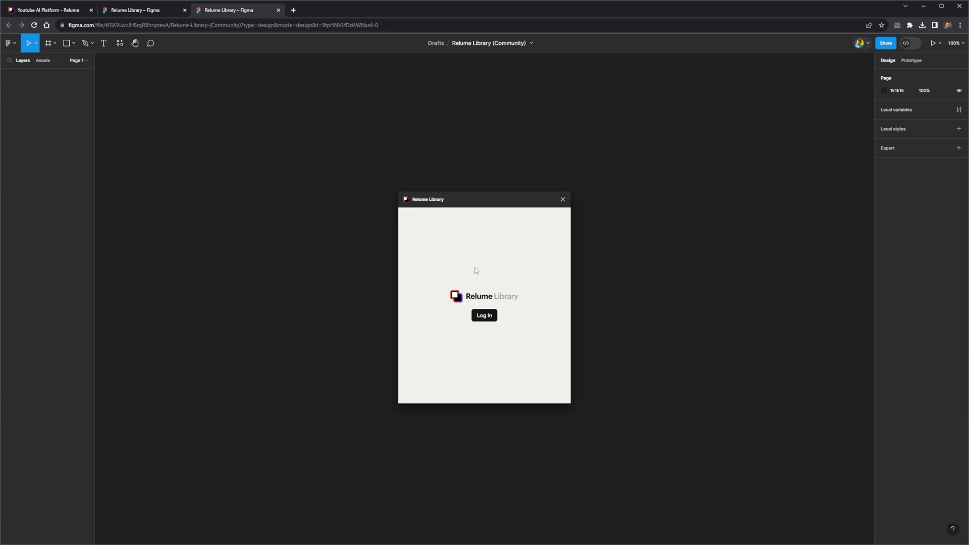
left_click(484, 315)
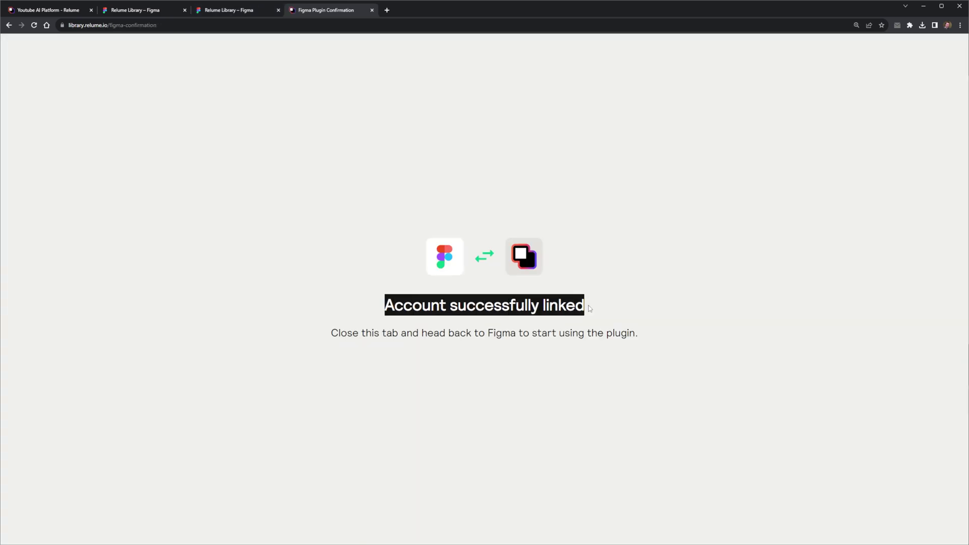
key("ctrl+w")
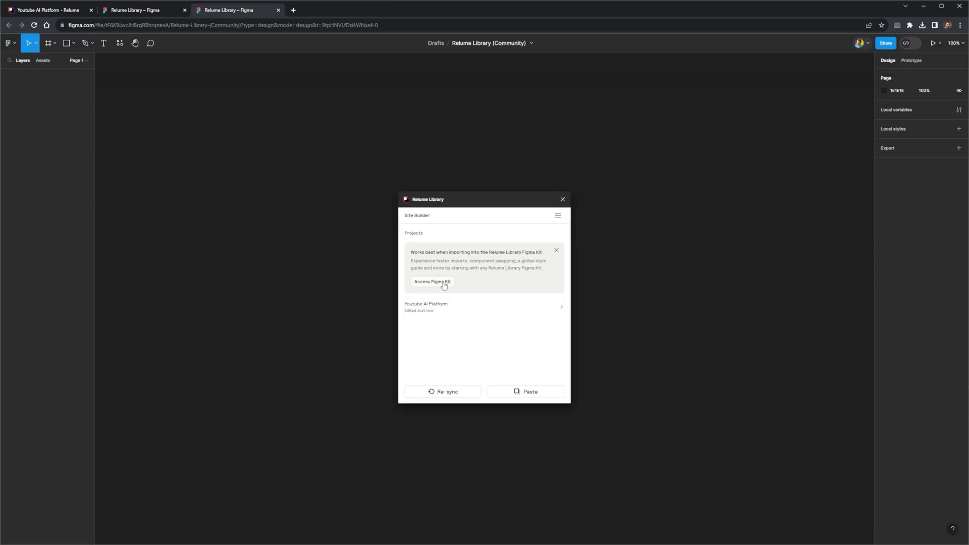
left_click(498, 307)
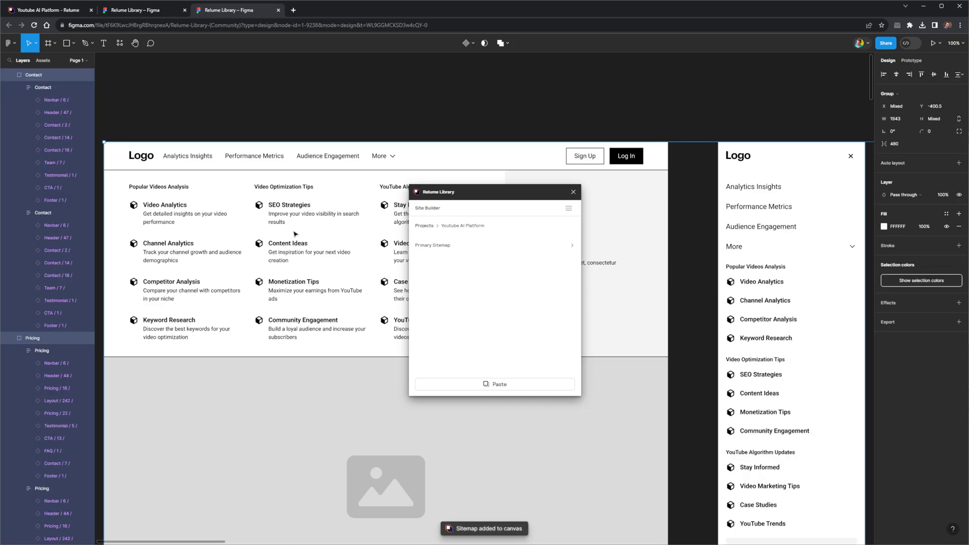
Paste the Primary Sitemap wireframe frames onto the Figma canvas and deselect them.
scroll(312, 248, "down", 5)
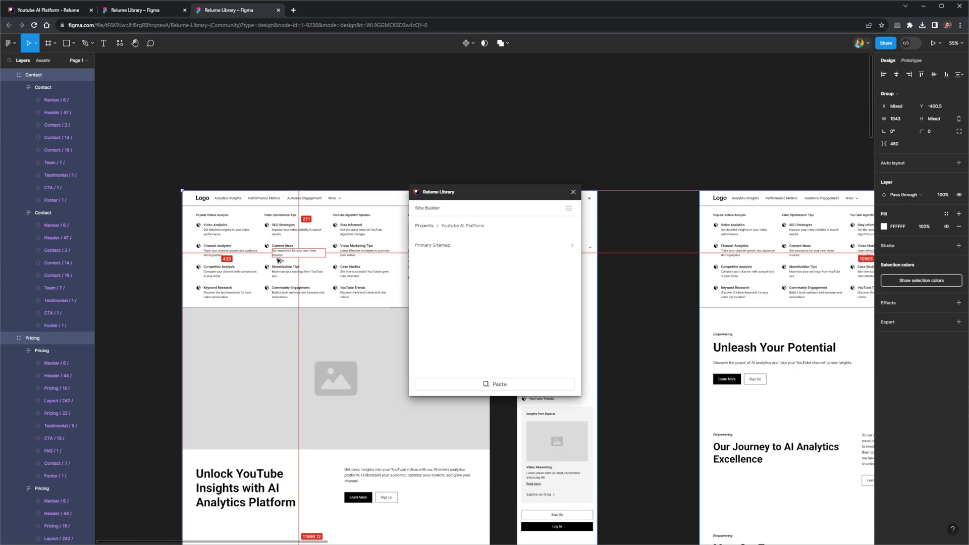
scroll(276, 260, "down", 1)
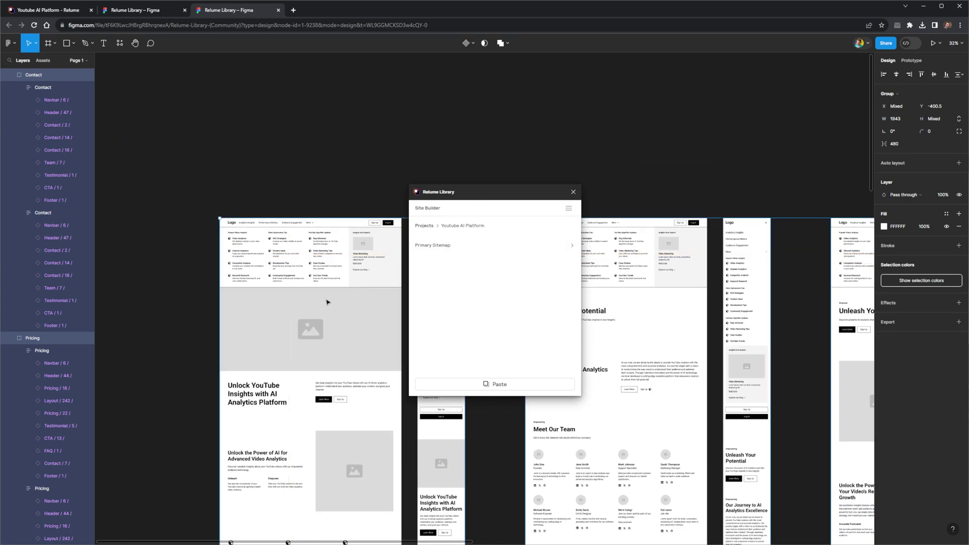
scroll(338, 318, "down", 1)
key("ctrl+v")
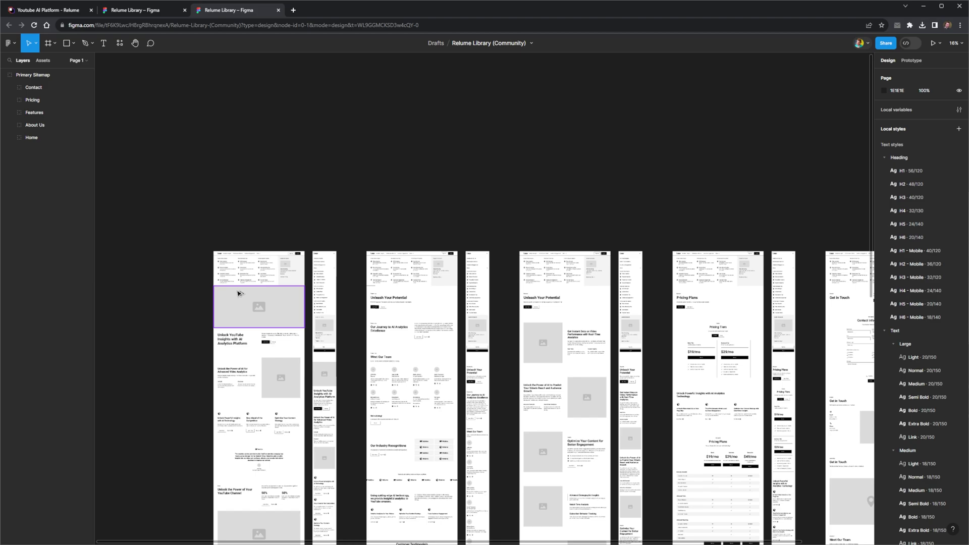
scroll(397, 260, "up", 5)
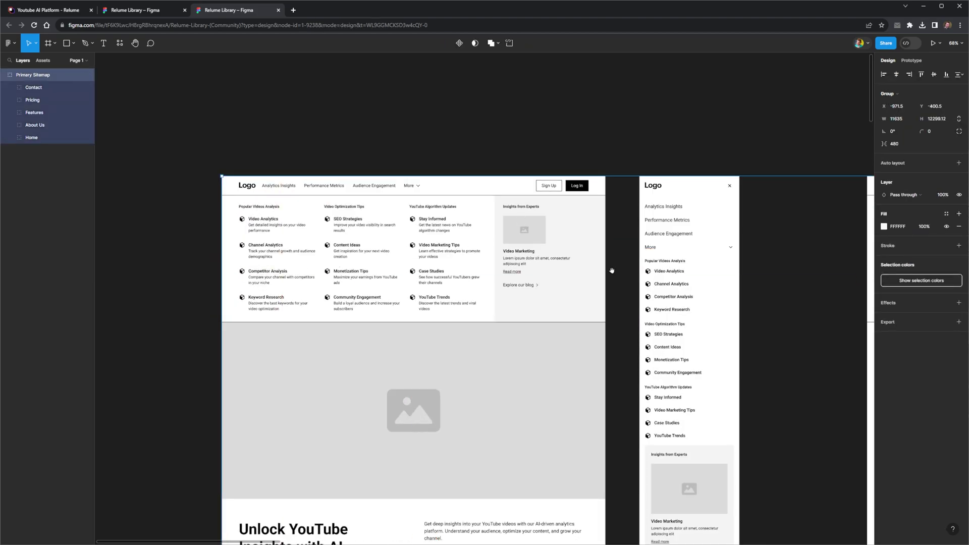
left_click_drag(611, 271, 612, 188)
left_click(707, 64)
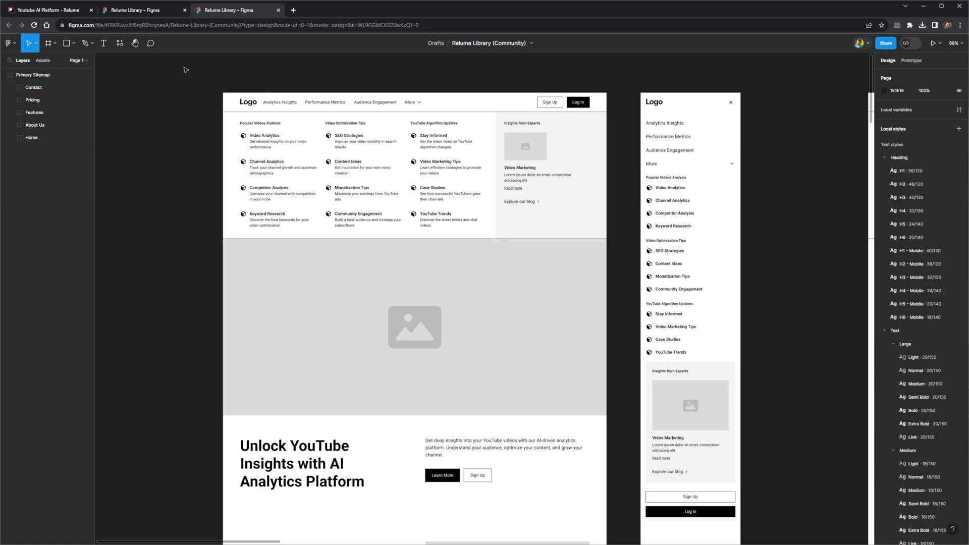
Dismiss Relume's Install Figma Plugin prompt and return to the Relume Home wireframe.
left_click(50, 10)
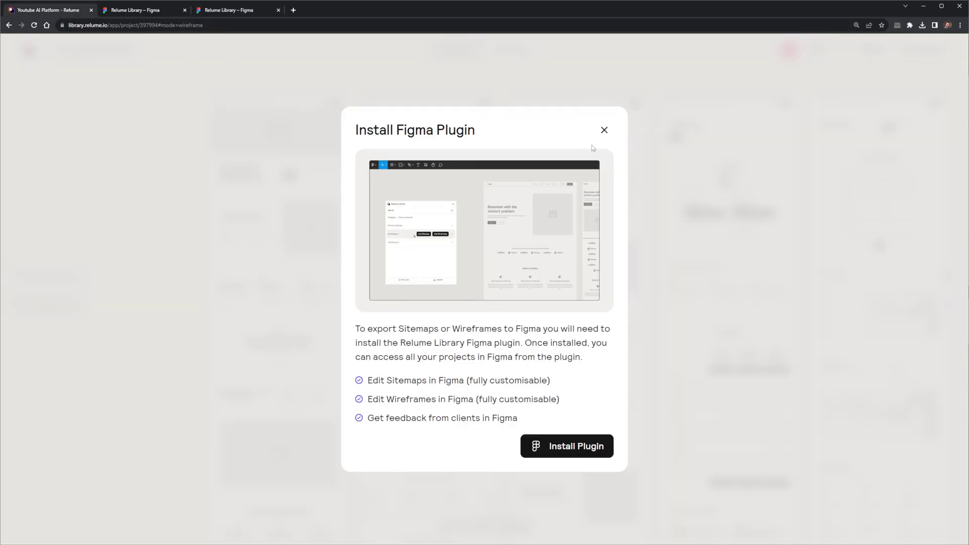
left_click(604, 130)
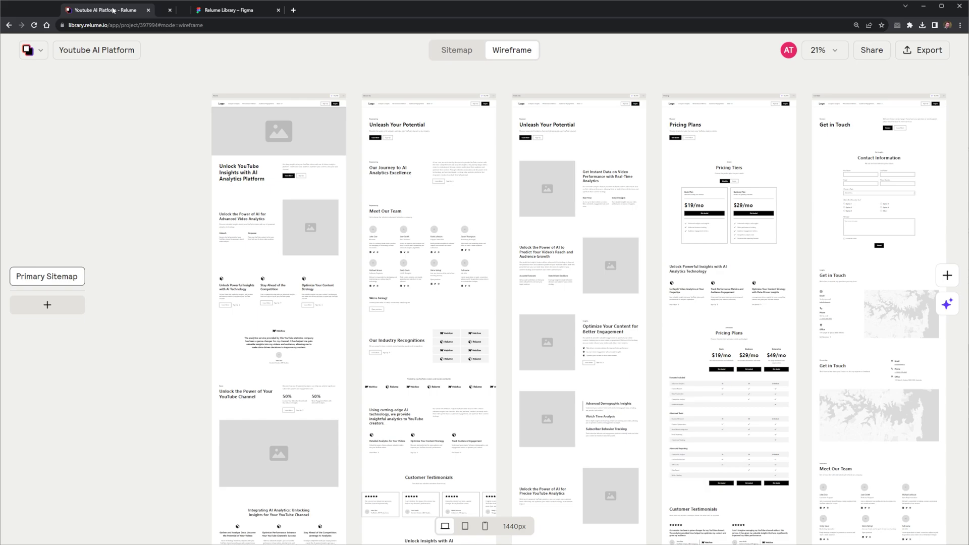
left_click_drag(113, 10, 141, 10)
scroll(205, 95, "up", 5)
left_click(223, 11)
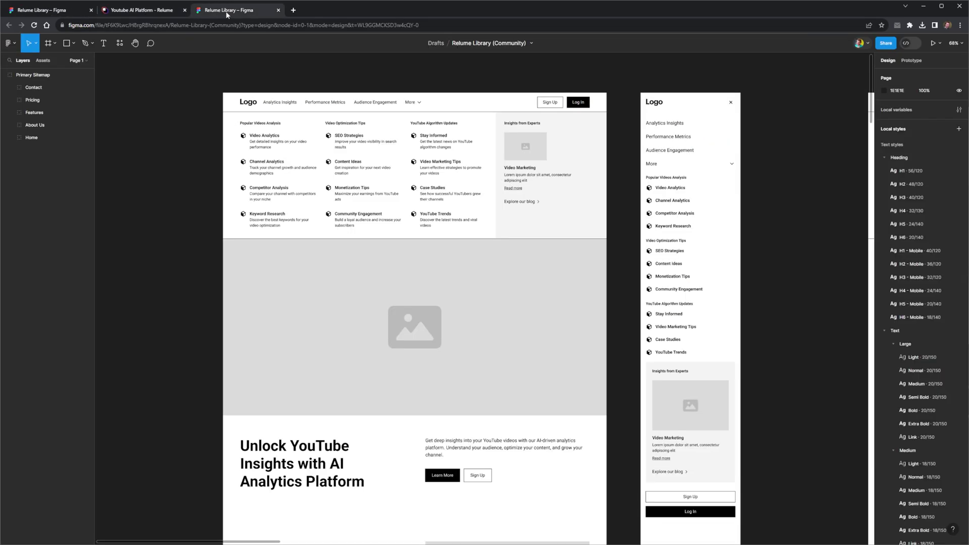
left_click(138, 11)
left_click(207, 11)
left_click(147, 13)
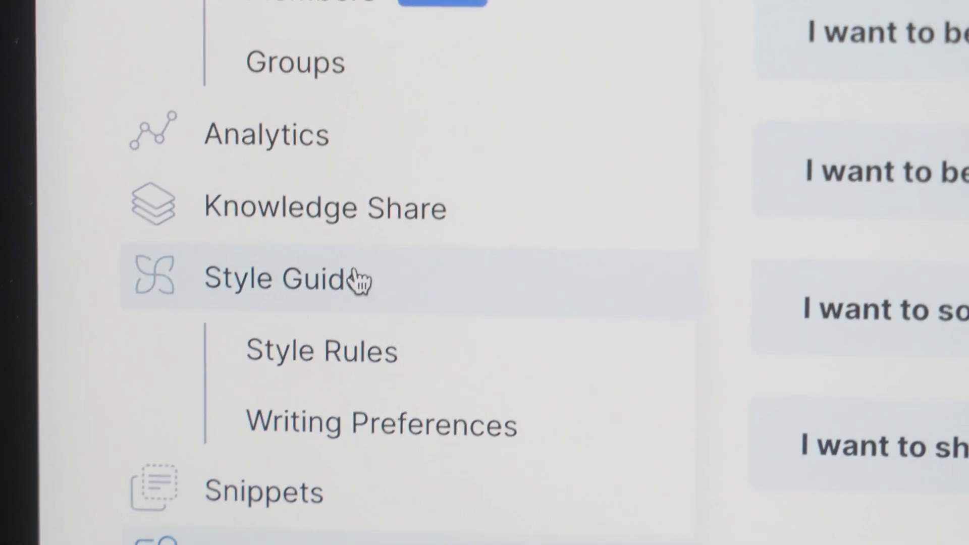
Open Style Rules, start a brand tone profile, and answer the tone quiz's apology question.
left_click(386, 251)
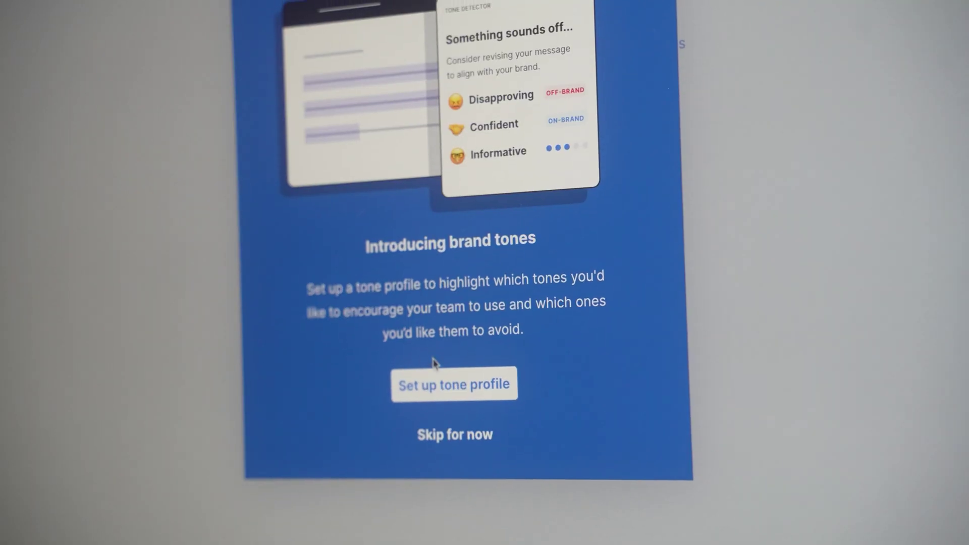
left_click(451, 385)
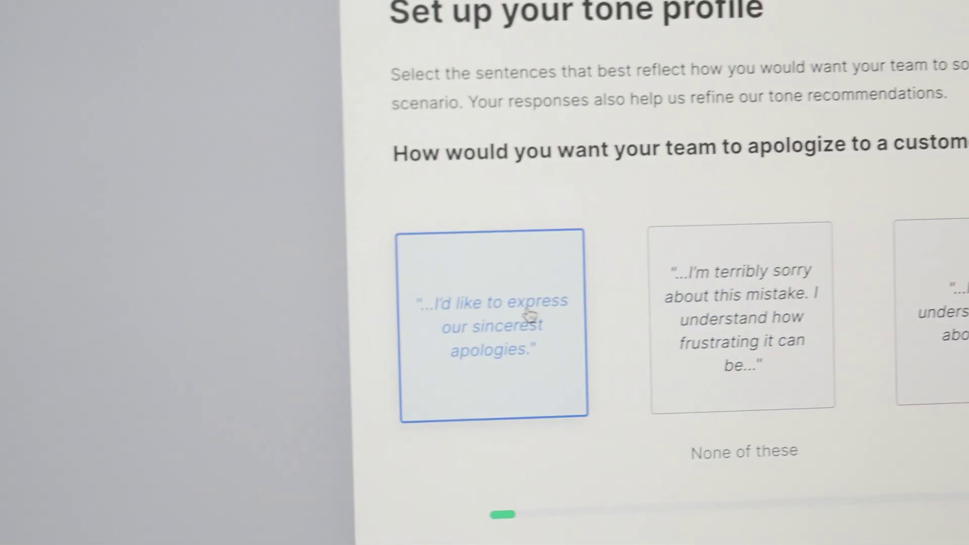
left_click(10, 252)
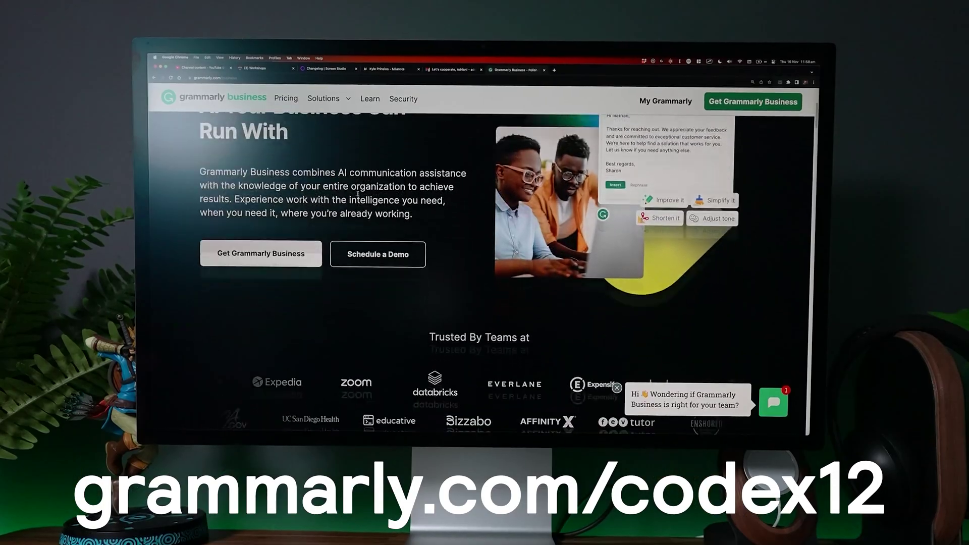
scroll(357, 190, "down", 5)
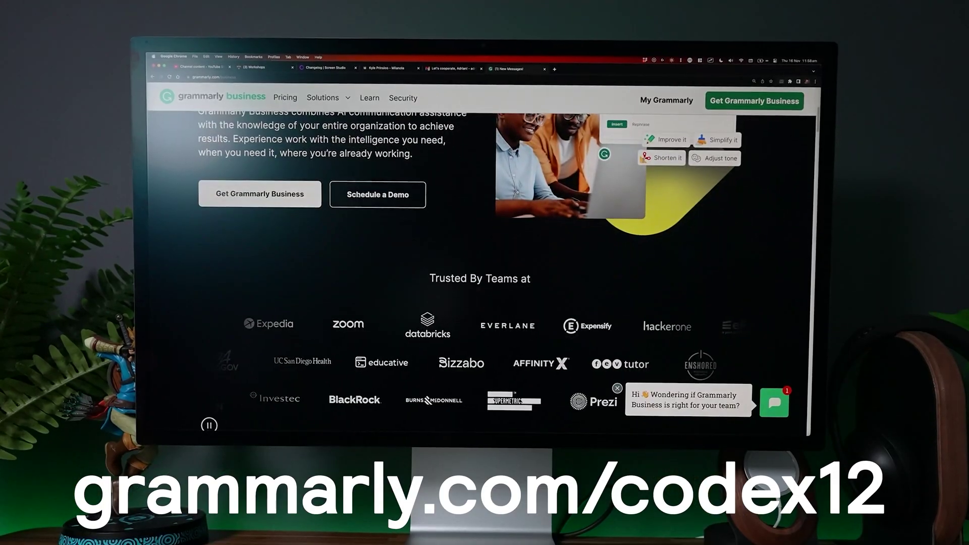
scroll(357, 190, "down", 5)
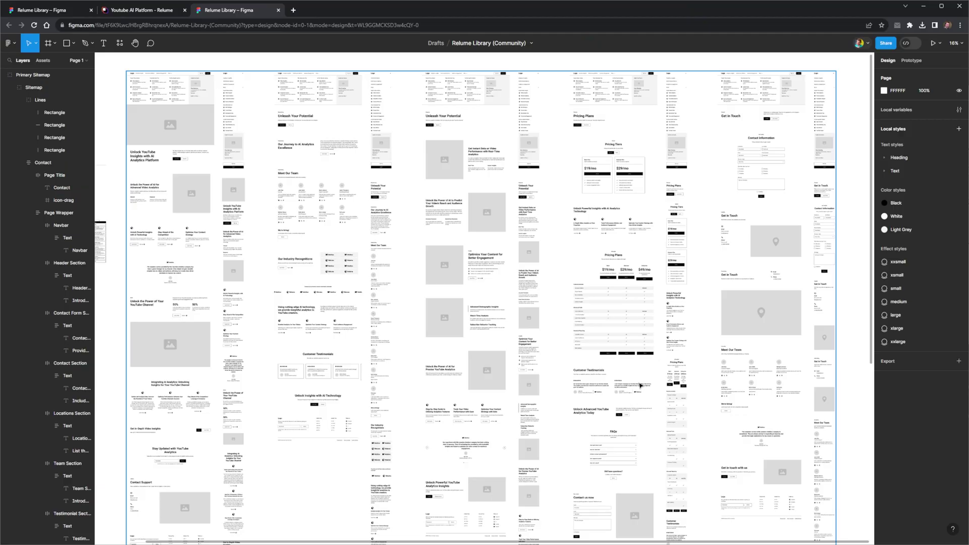
Select the hero Content layer in Dev Mode and show its code as Figma to Code > React (JSX).
scroll(164, 119, "up", 10)
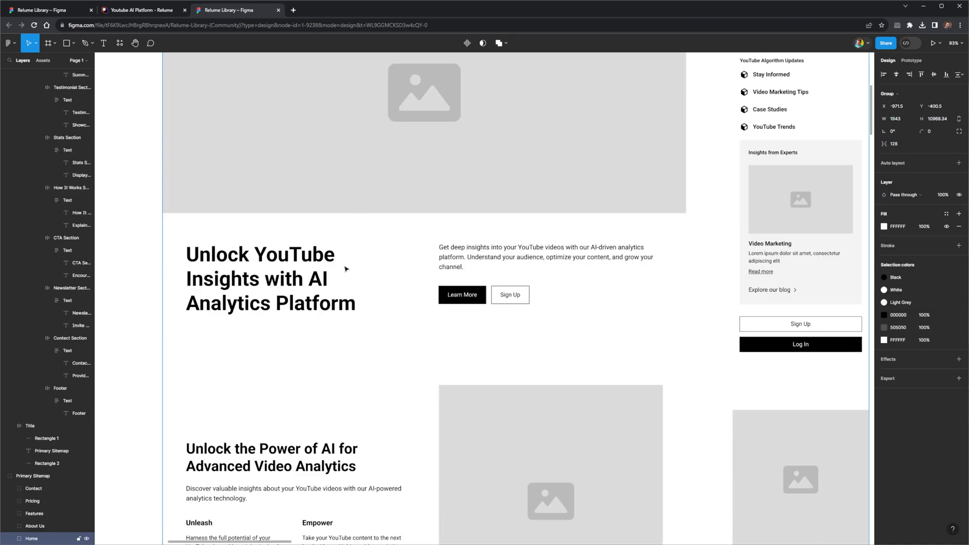
left_click(344, 275)
left_click(913, 43)
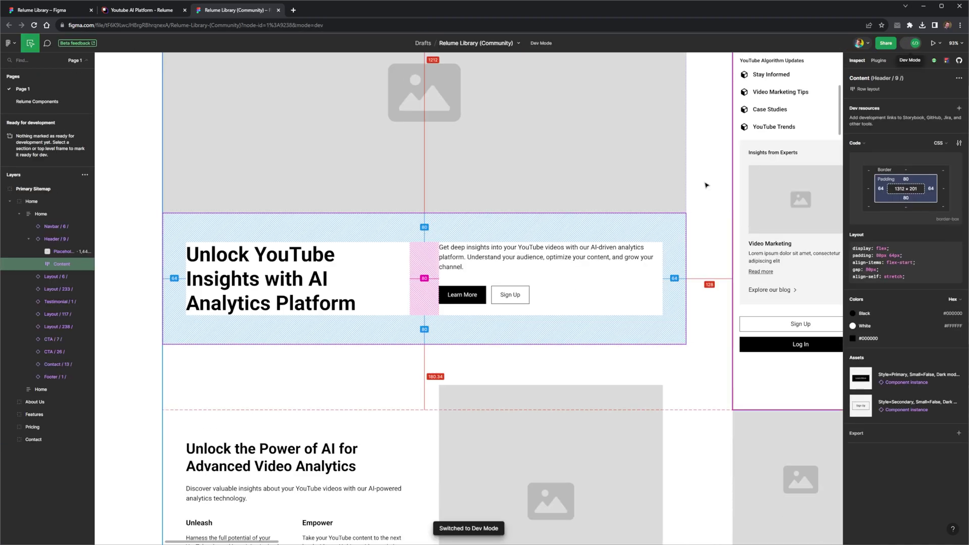
key("alt+Tab")
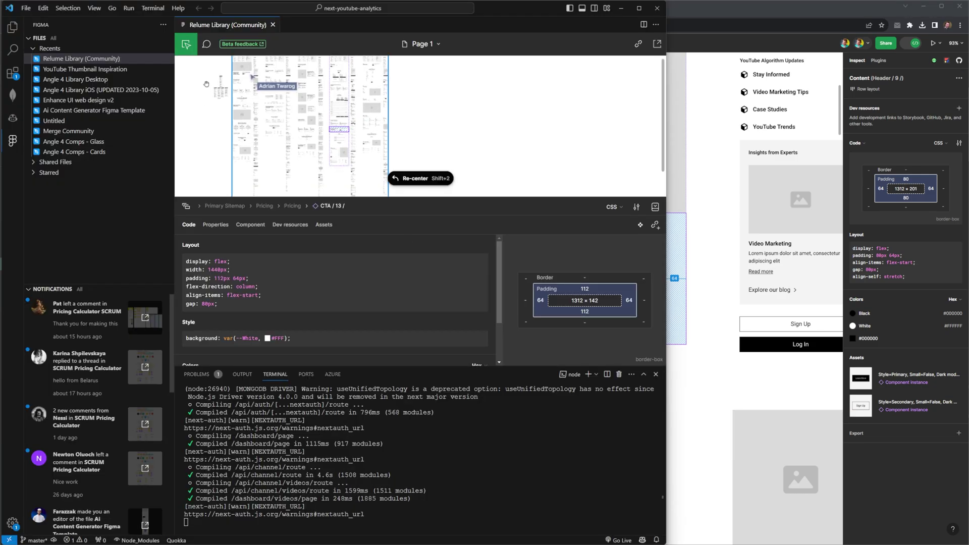
key("alt+Tab")
left_click(939, 143)
mouse_move(922, 196)
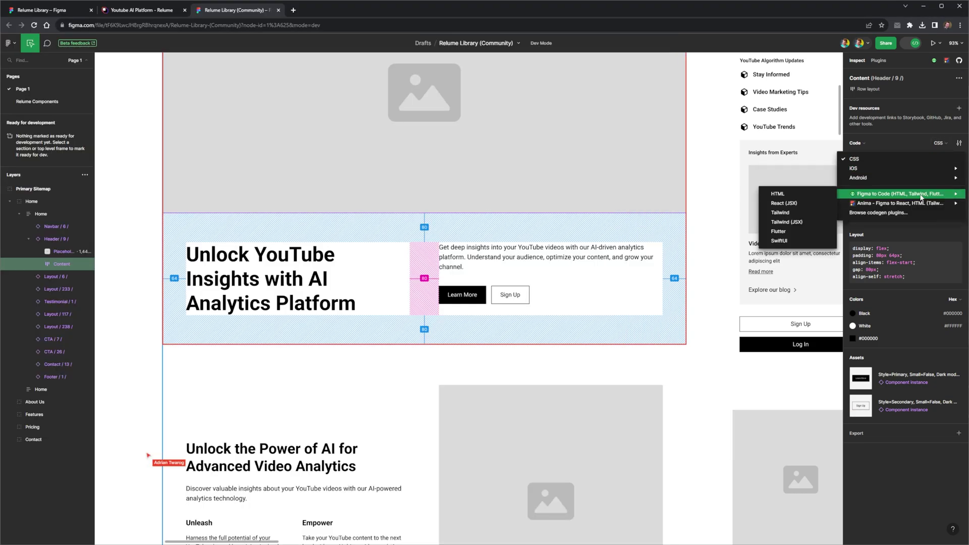
left_click(795, 204)
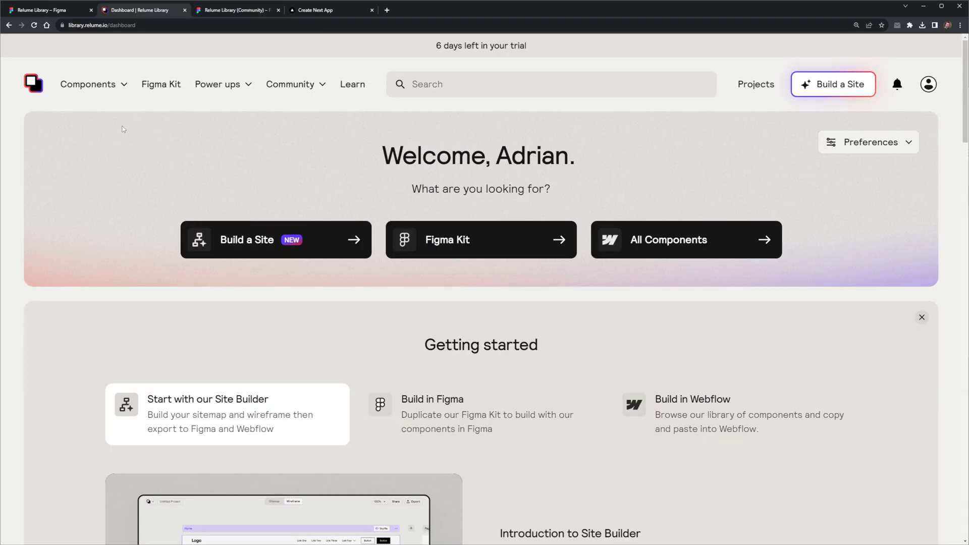
Browse Components to Feature Sections, toggle Preferences, and open the layouts page in a new tab.
left_click(121, 89)
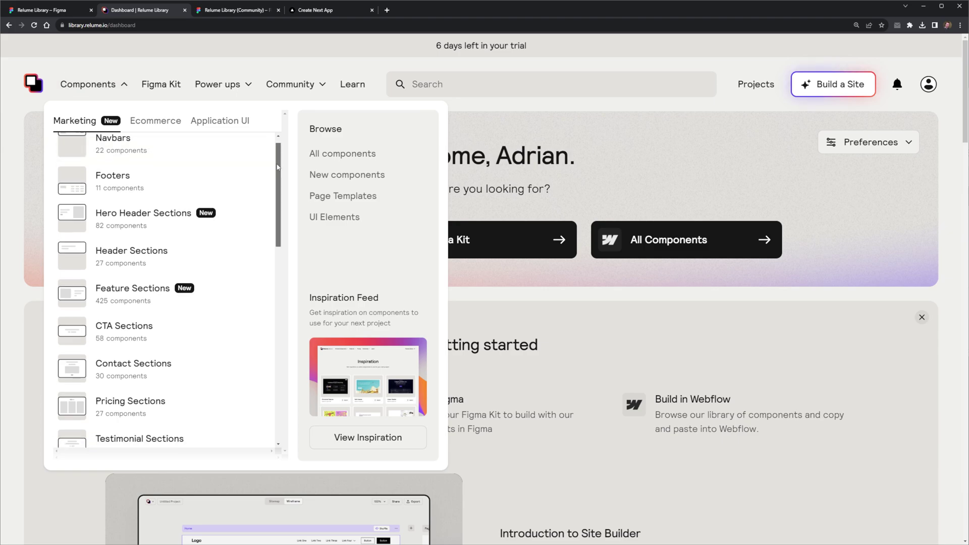
left_click_drag(277, 167, 275, 145)
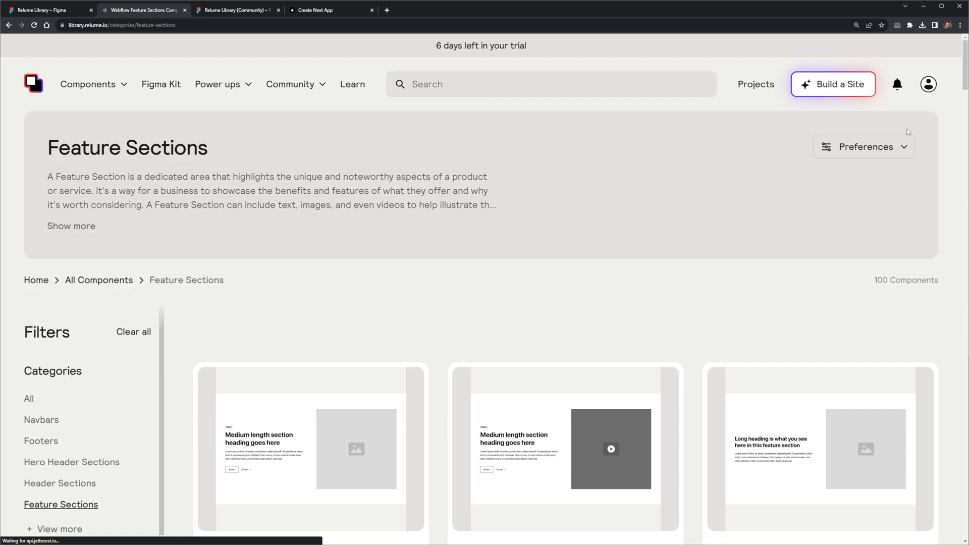
left_click(906, 147)
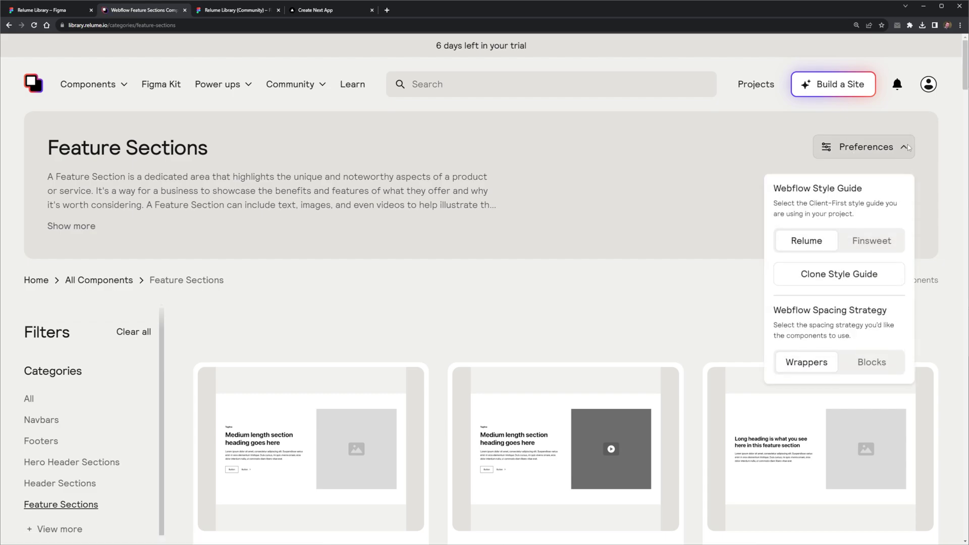
left_click(906, 149)
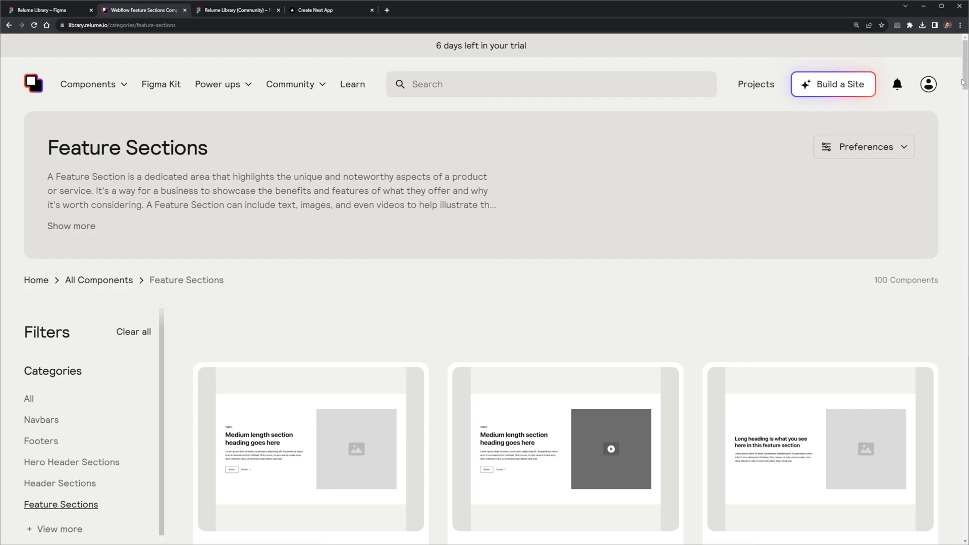
scroll(964, 79, "down", 5)
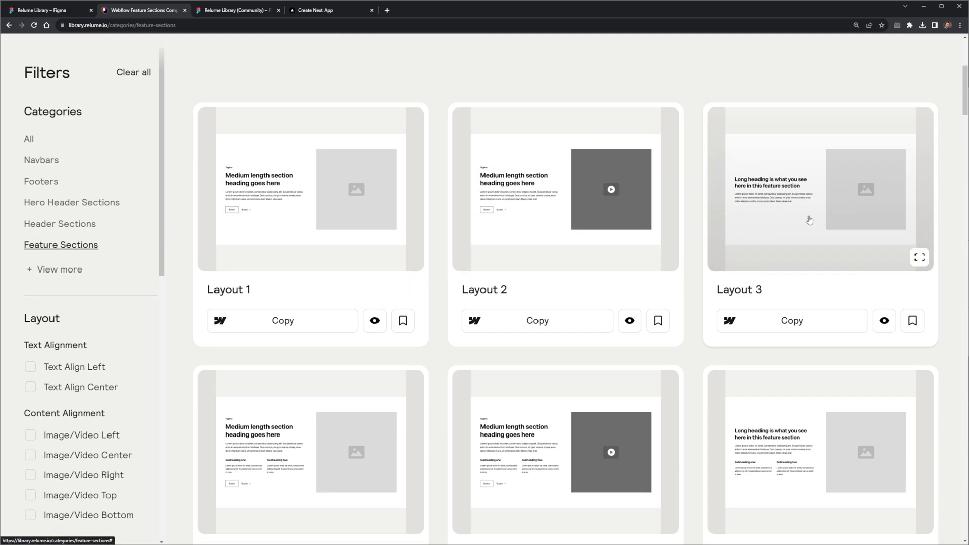
left_click(919, 266)
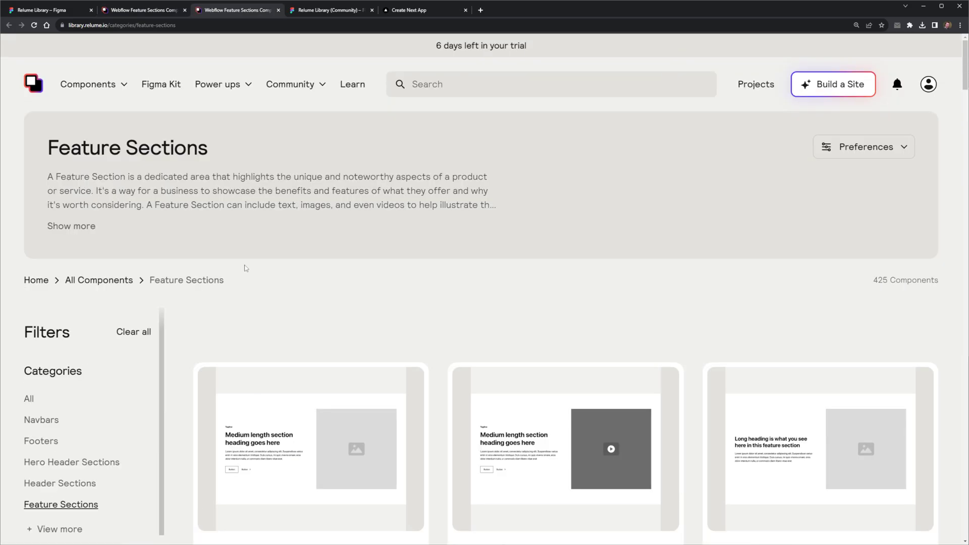
Open the Free Relume Library Figma Kit from its Community page as a Figma file.
left_click(164, 89)
scroll(222, 424, "down", 2)
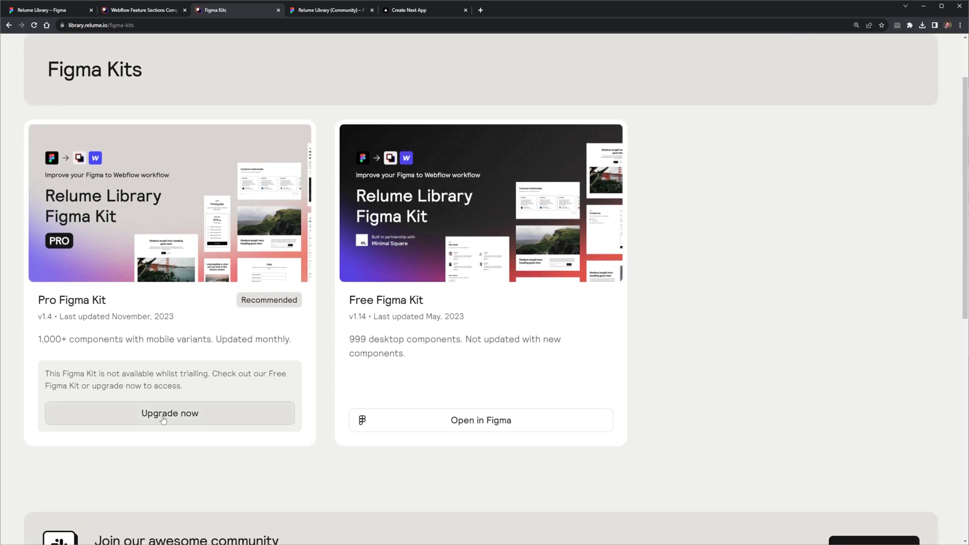
left_click(498, 417)
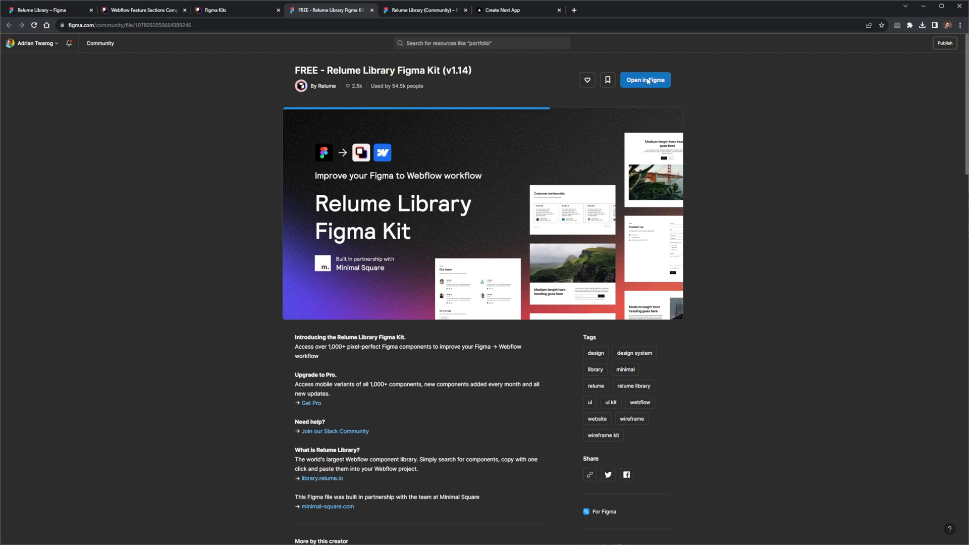
left_click(647, 81)
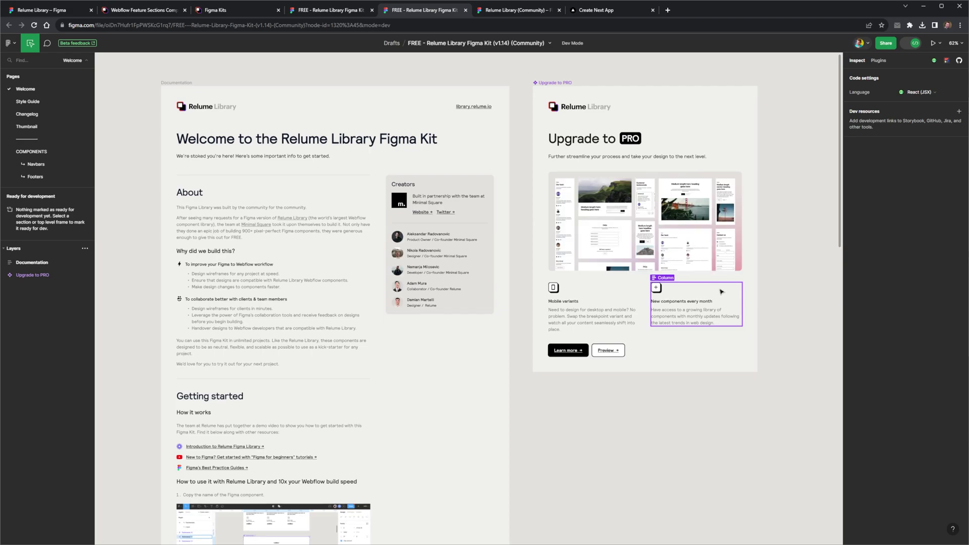
Navigate the kit's Features page to view the numbered Layout frames.
scroll(231, 158, "up", 5)
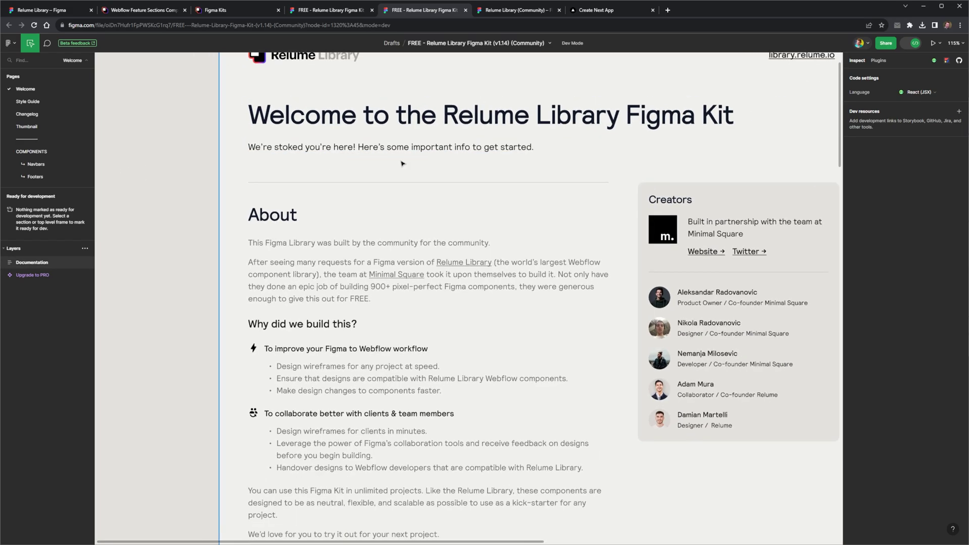
scroll(585, 136, "down", 2)
scroll(585, 137, "up", 2)
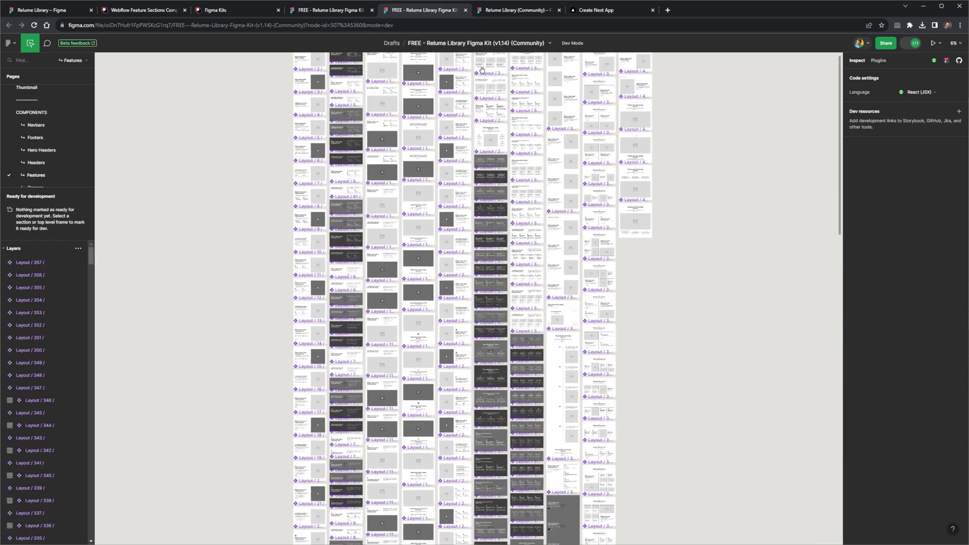
scroll(482, 70, "up", 5)
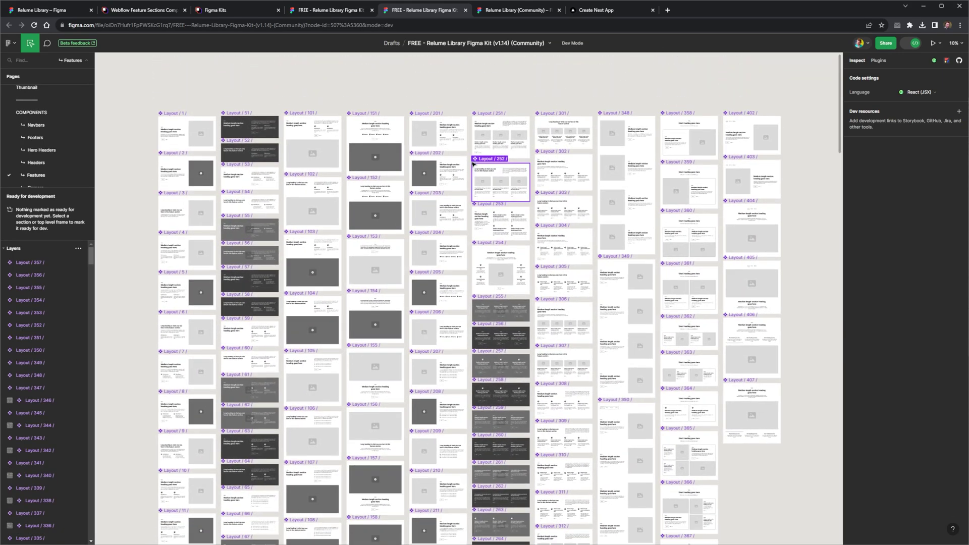
scroll(473, 164, "up", 2)
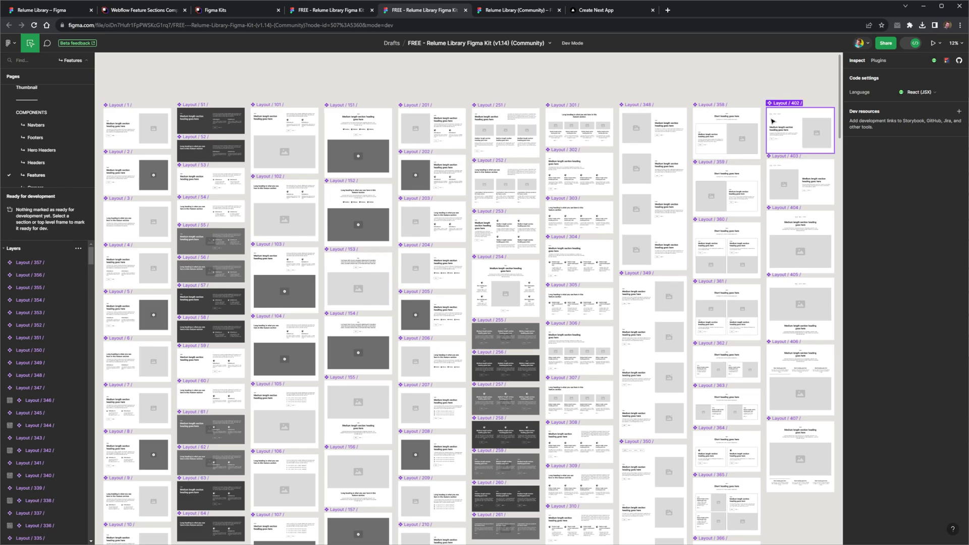
scroll(100, 127, "up", 8)
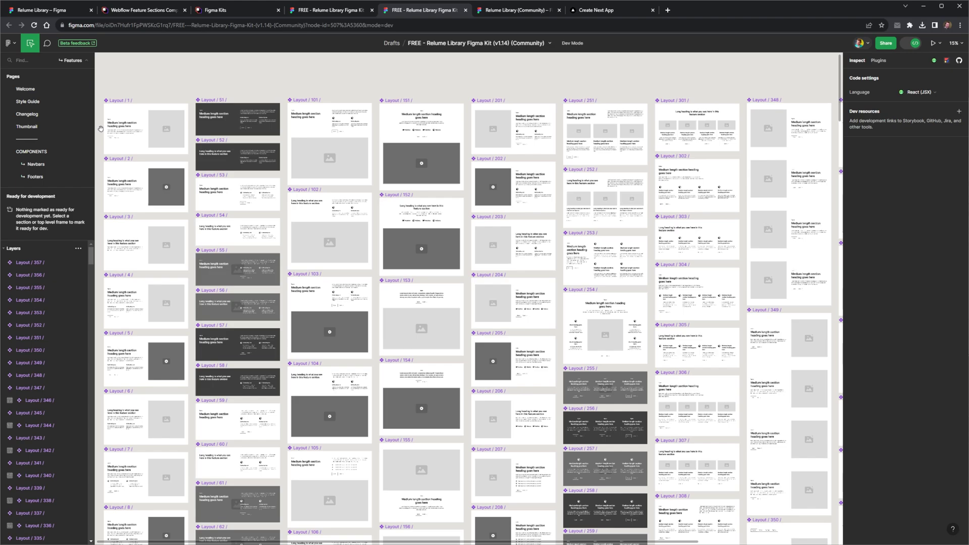
scroll(163, 126, "left", 3)
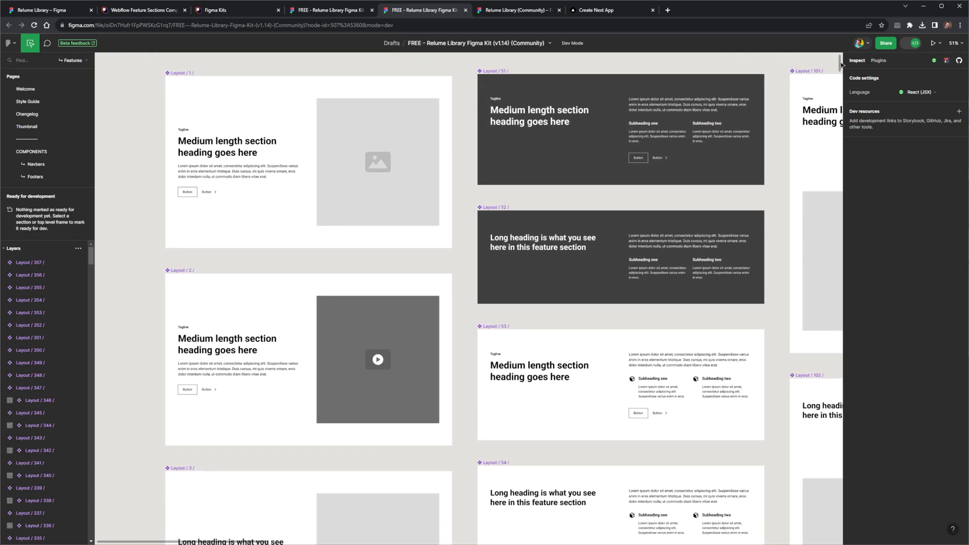
left_click_drag(842, 65, 849, 145)
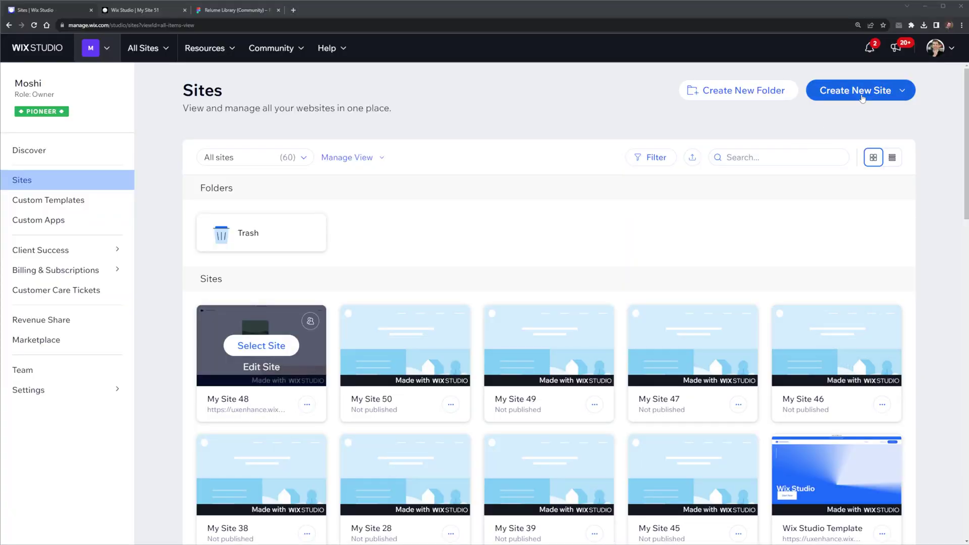
Start a blank-canvas Wix site and add an image, replacing it via Upload Media.
left_click(862, 98)
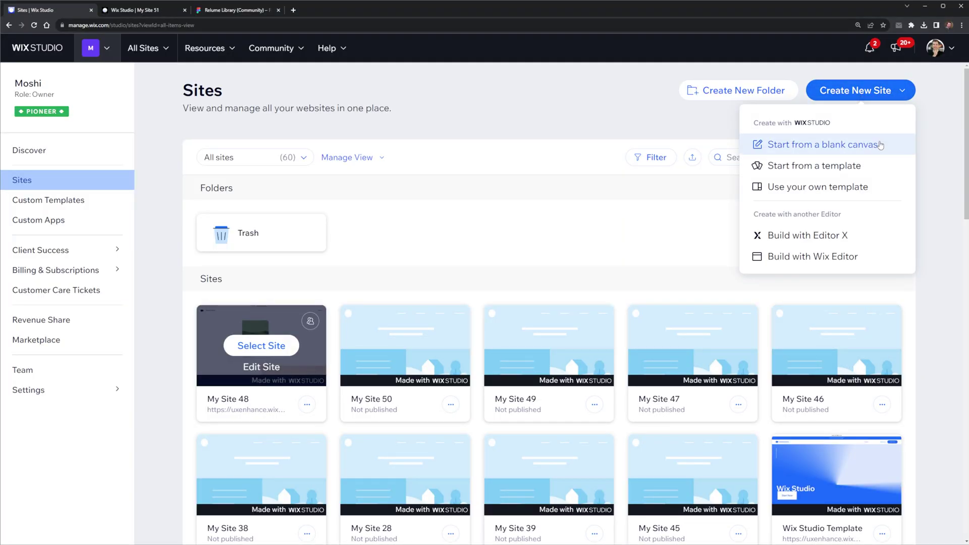
left_click(626, 122)
left_click(151, 14)
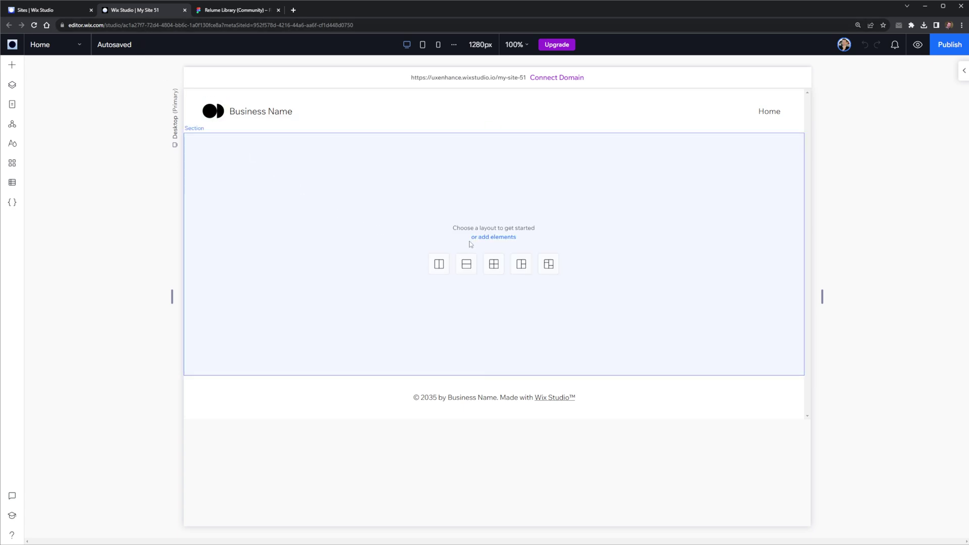
left_click(12, 65)
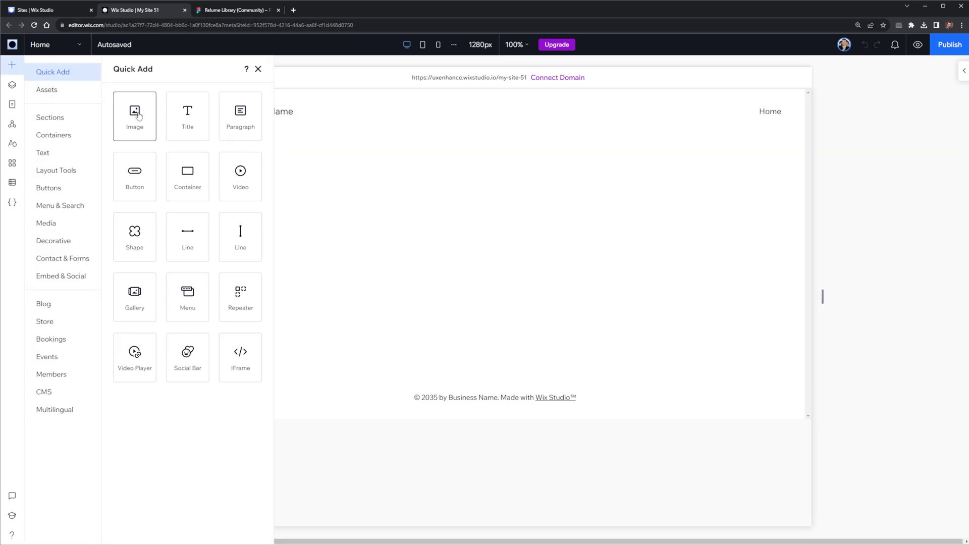
left_click_drag(139, 116, 457, 209)
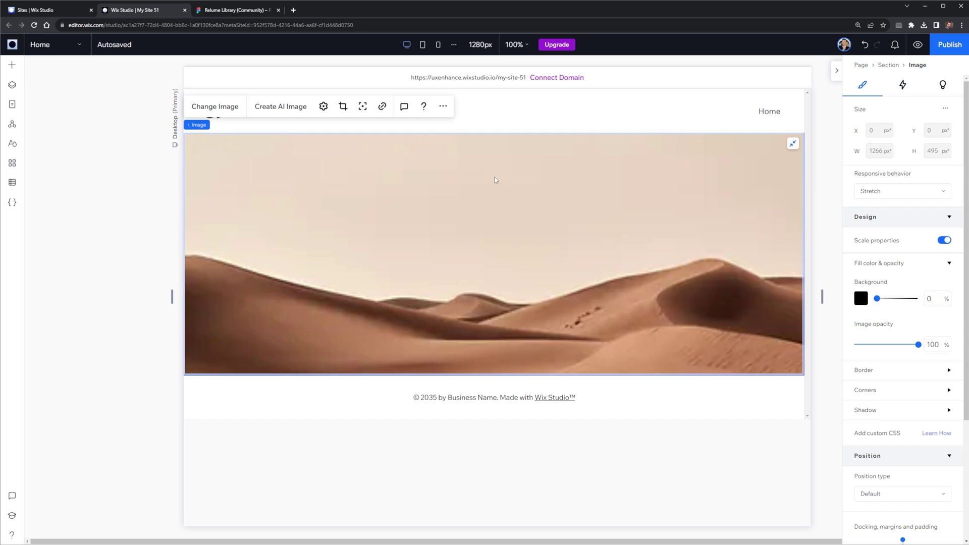
left_click(215, 107)
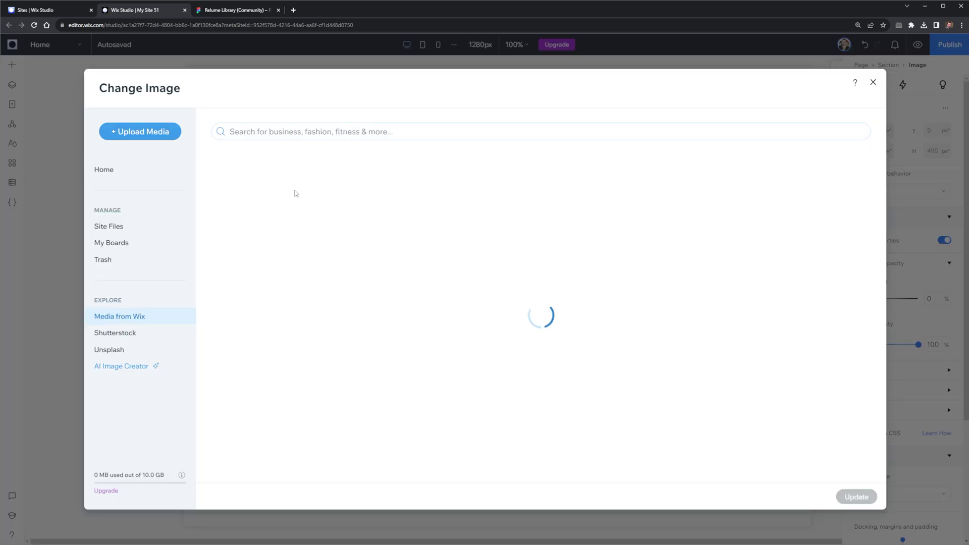
left_click(139, 132)
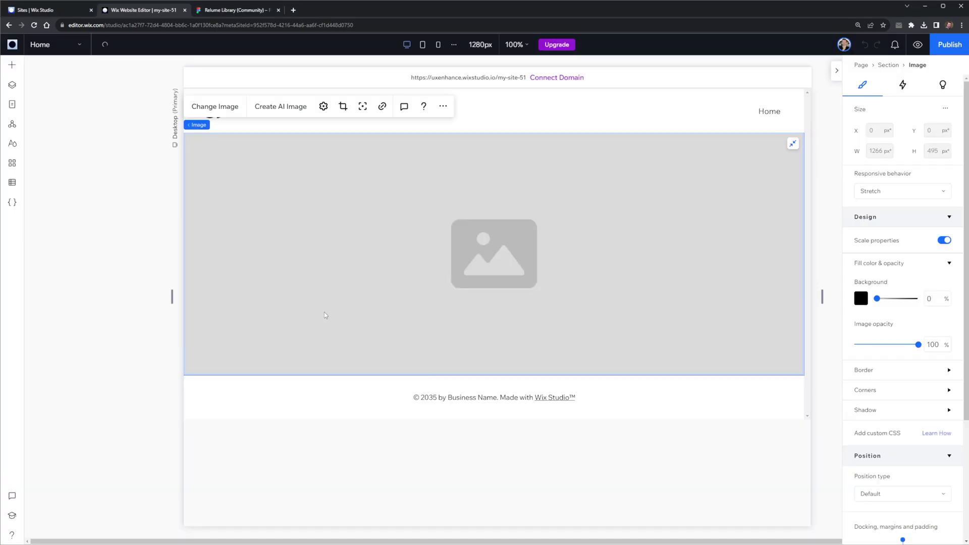
Paste a second image into the empty section below and stretch it to full page width.
scroll(443, 316, "down", 3)
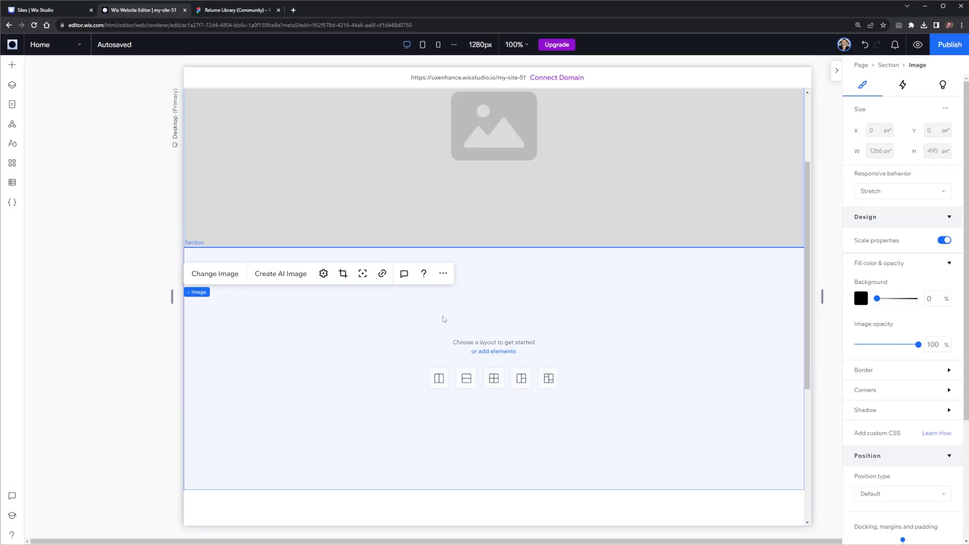
left_click(431, 399)
key("ctrl+v")
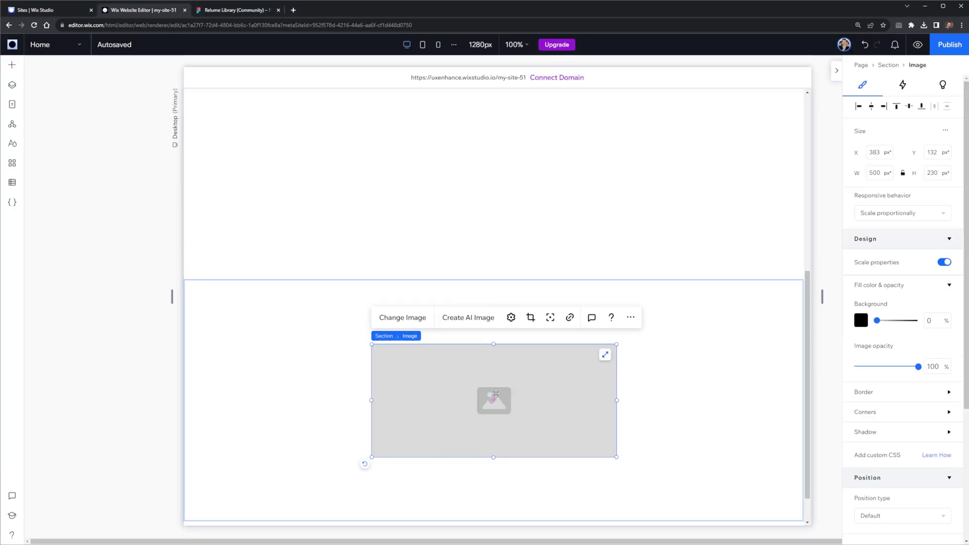
left_click(605, 355)
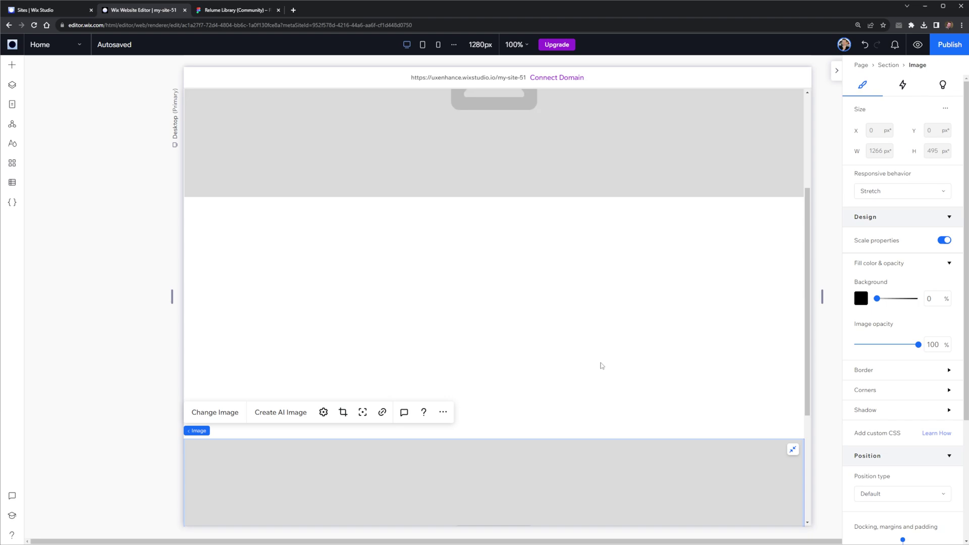
left_click(616, 302)
Split the section into two columns and paste the Figma Unlock YouTube AI headline into a left Title.
left_click(247, 11)
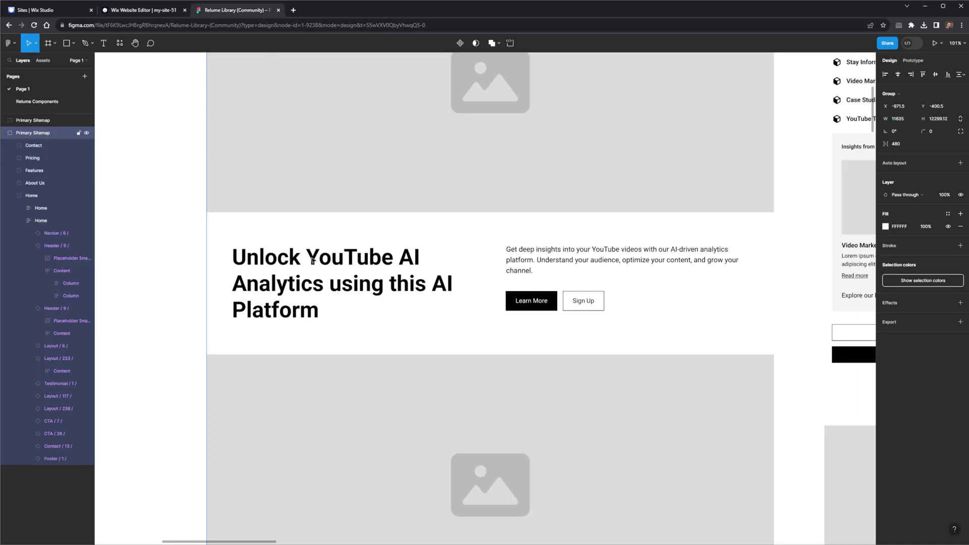
left_click(290, 258)
left_click(290, 262)
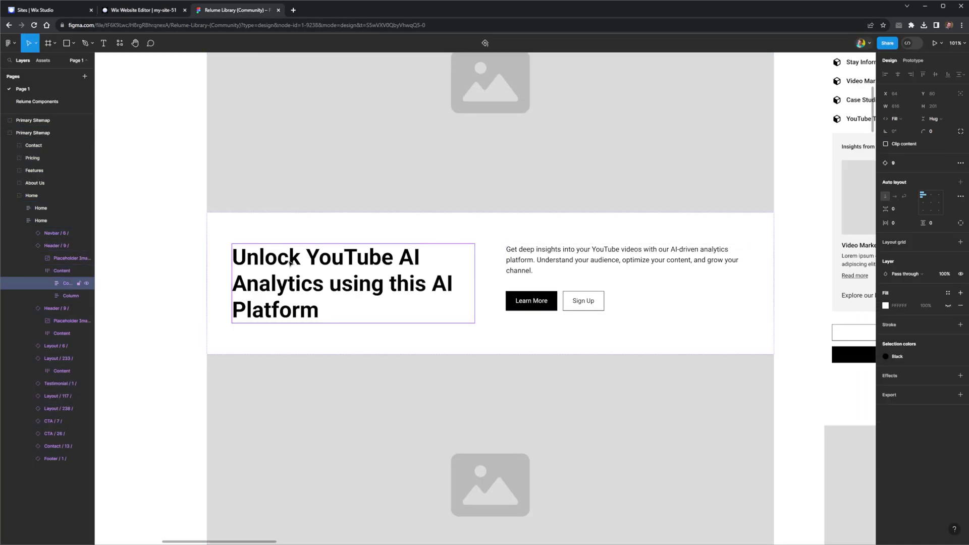
double_click(315, 278)
key("ctrl+c")
left_click(151, 10)
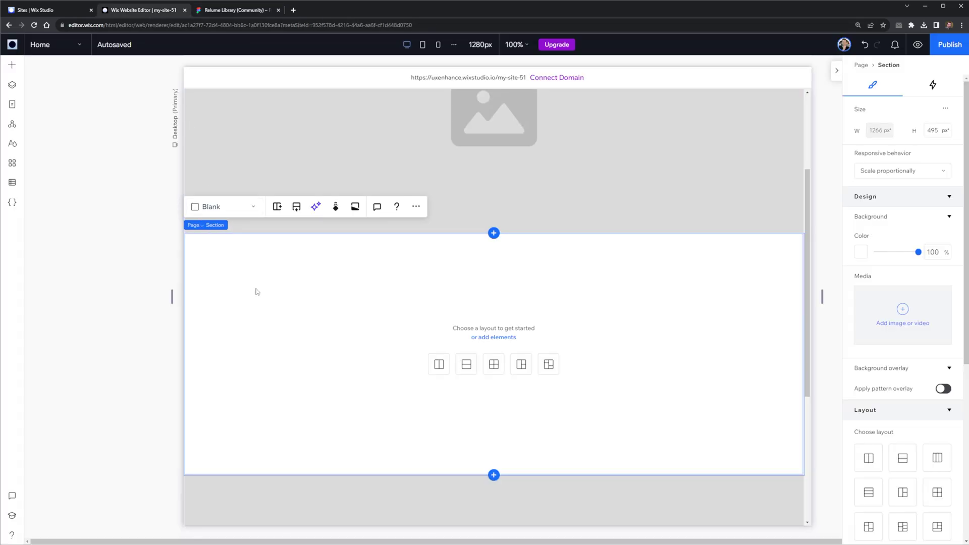
left_click(438, 365)
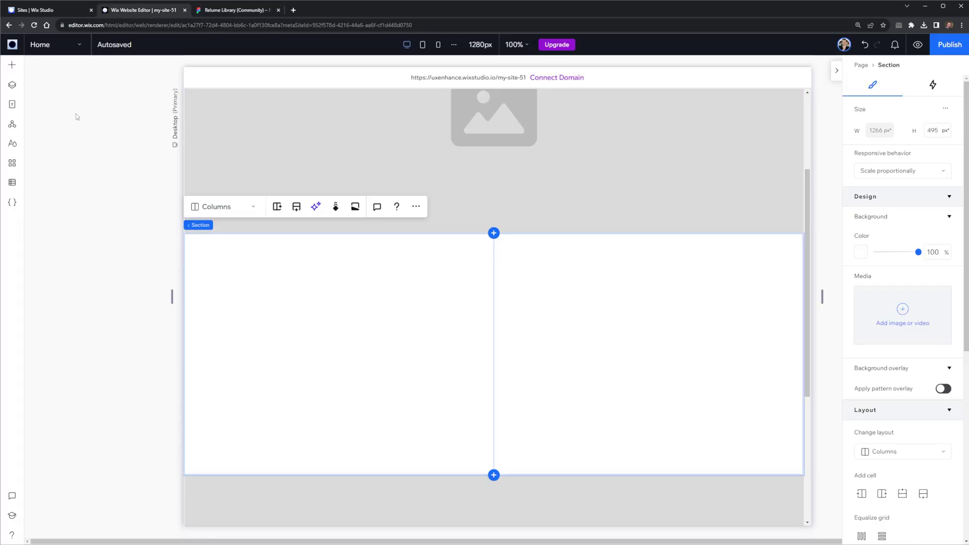
left_click(12, 64)
left_click_drag(189, 116, 336, 329)
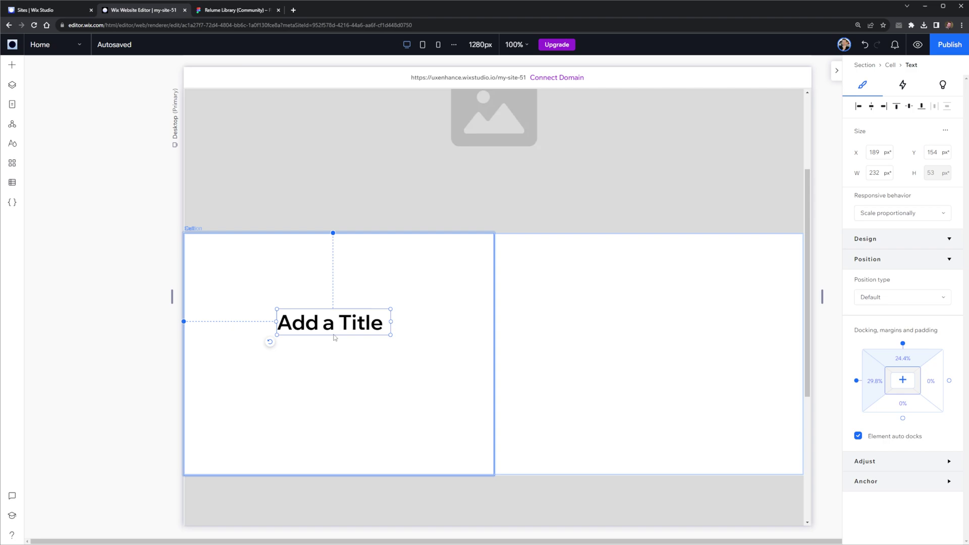
key("ctrl+v")
left_click_drag(454, 372, 477, 350)
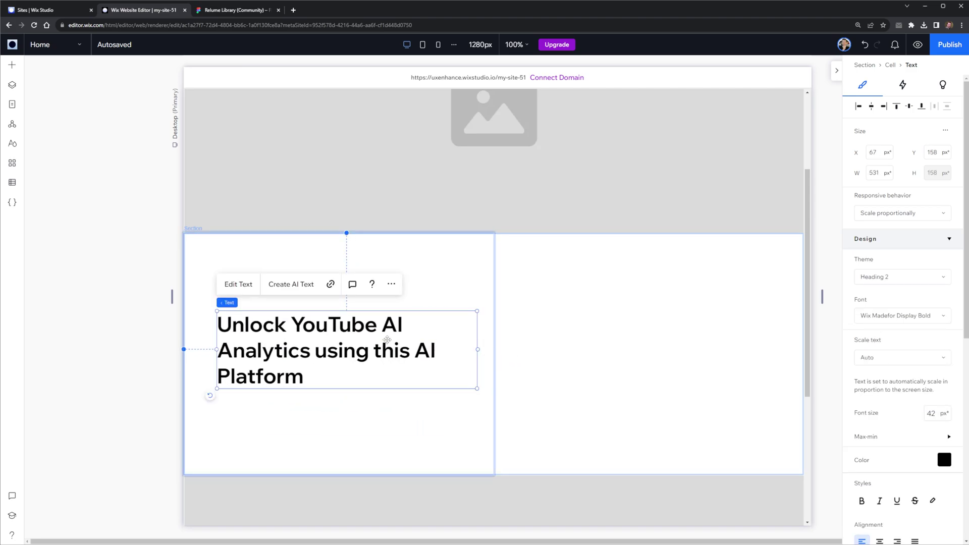
Paste the Figma YouTube insights paragraph into a right-column Paragraph, then copy the Learn More label.
left_click(222, 11)
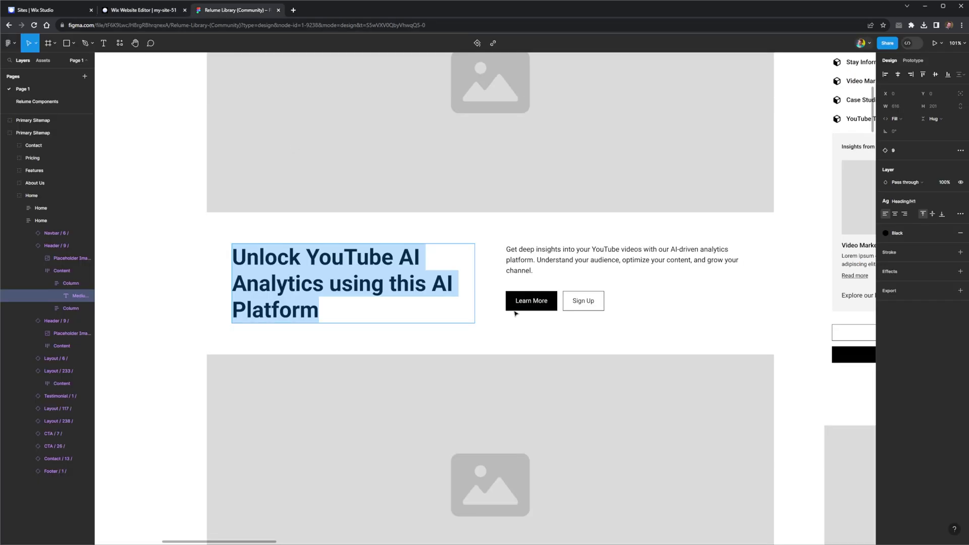
double_click(533, 271)
left_click_drag(533, 271, 288, 167)
key("ctrl+c")
left_click(151, 10)
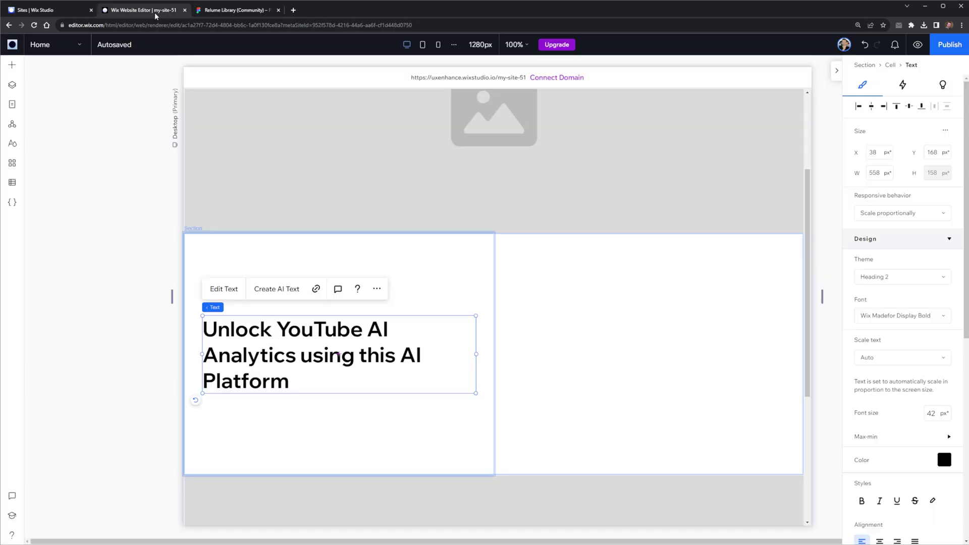
left_click(13, 67)
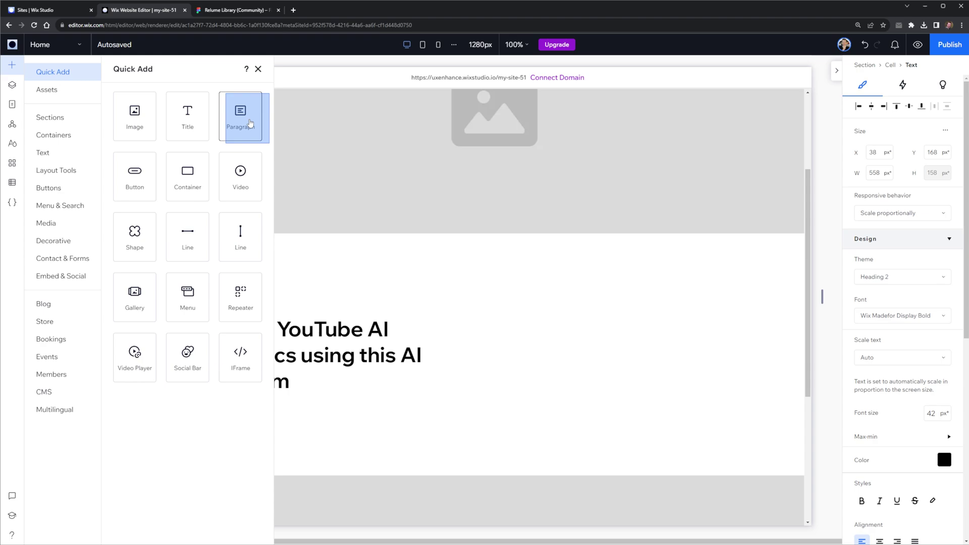
left_click_drag(249, 123, 789, 361)
double_click(603, 342)
key("ctrl+v")
left_click_drag(623, 334, 631, 336)
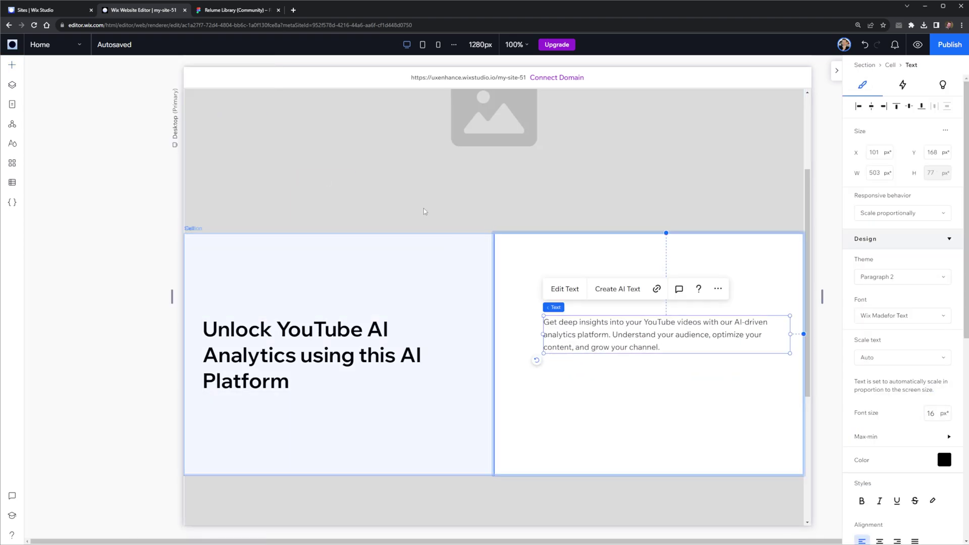
left_click(224, 11)
double_click(538, 299)
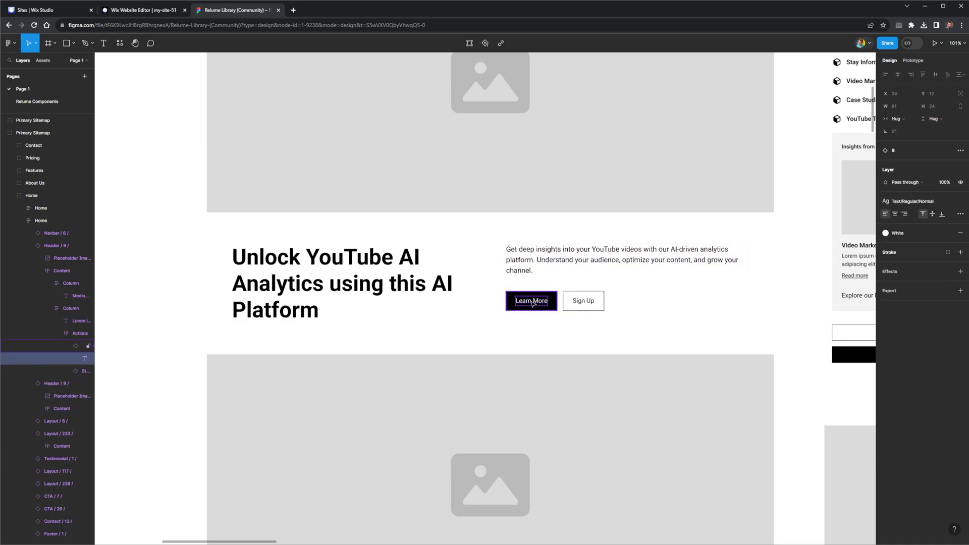
Add a Learn More button under the paragraph.
left_click(144, 6)
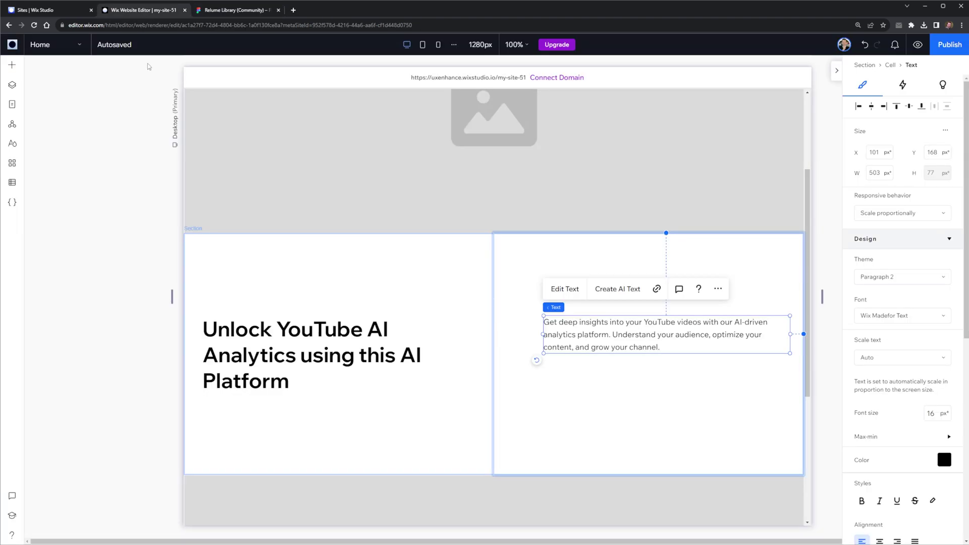
left_click(20, 70)
left_click_drag(135, 174, 582, 373)
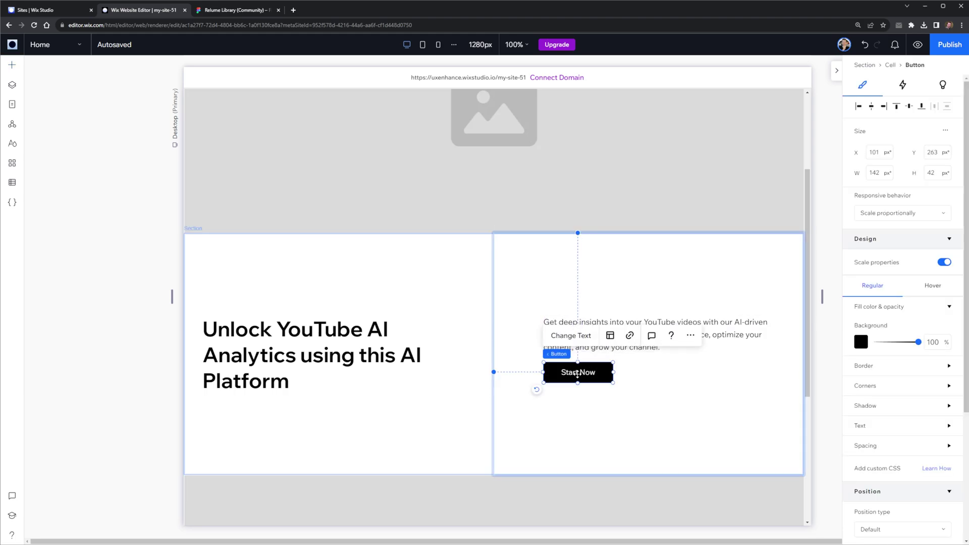
left_click(580, 419)
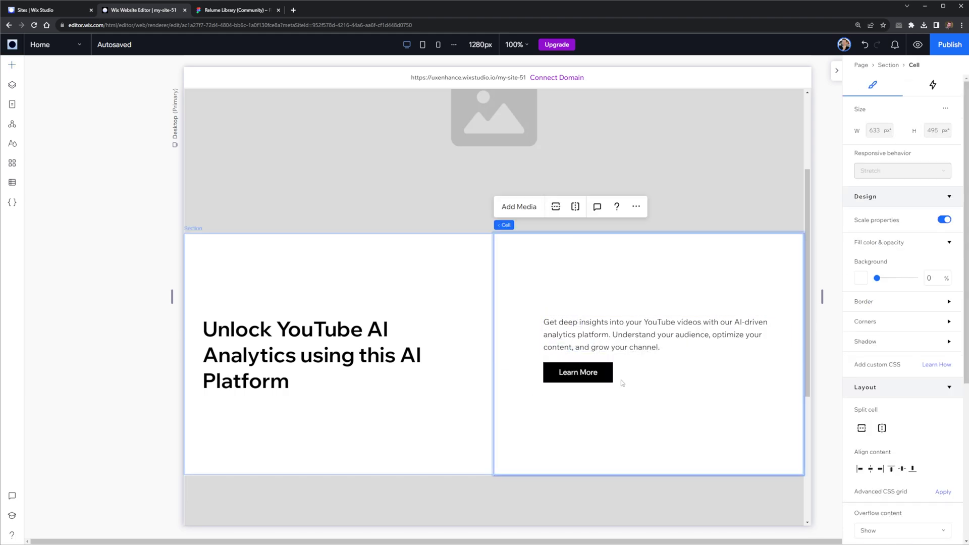
Copy the Sign Up label from Figma and add a Sign Up button beside Learn More.
key("ctrl+Tab")
double_click(579, 301)
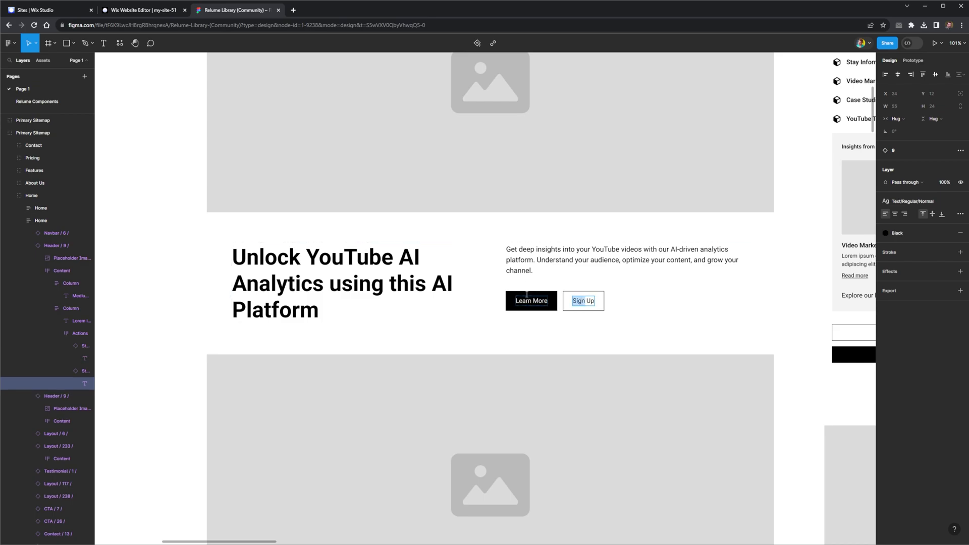
left_click(151, 11)
key("a")
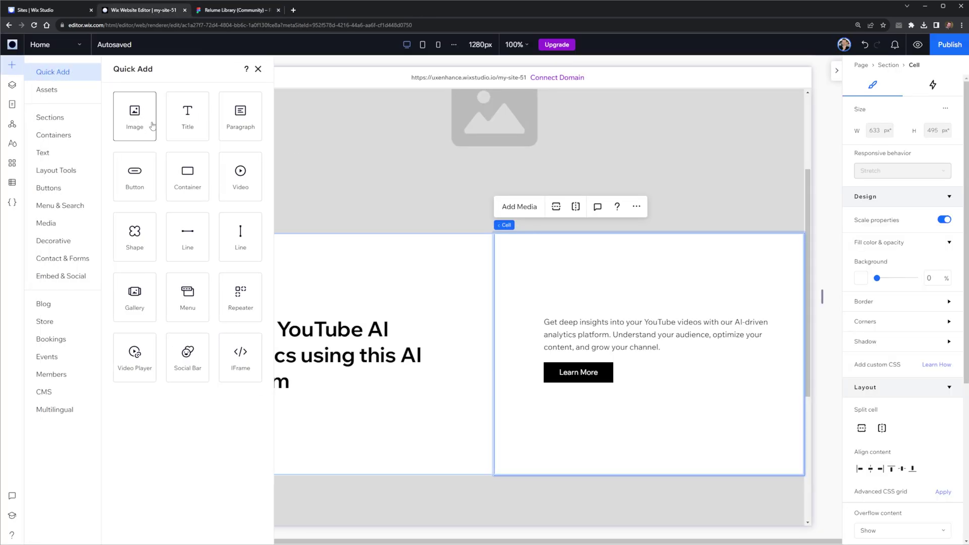
left_click_drag(134, 177, 658, 374)
left_click(648, 335)
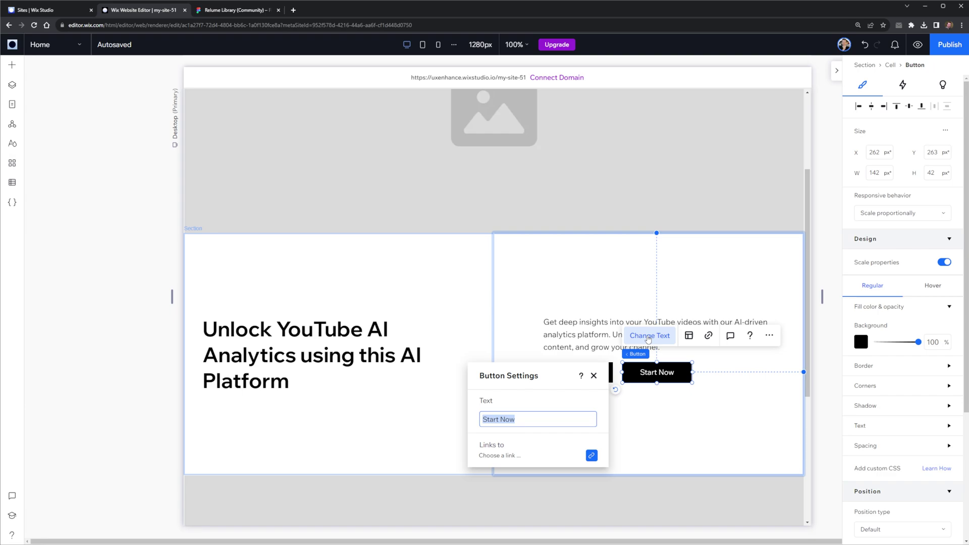
left_click(664, 371)
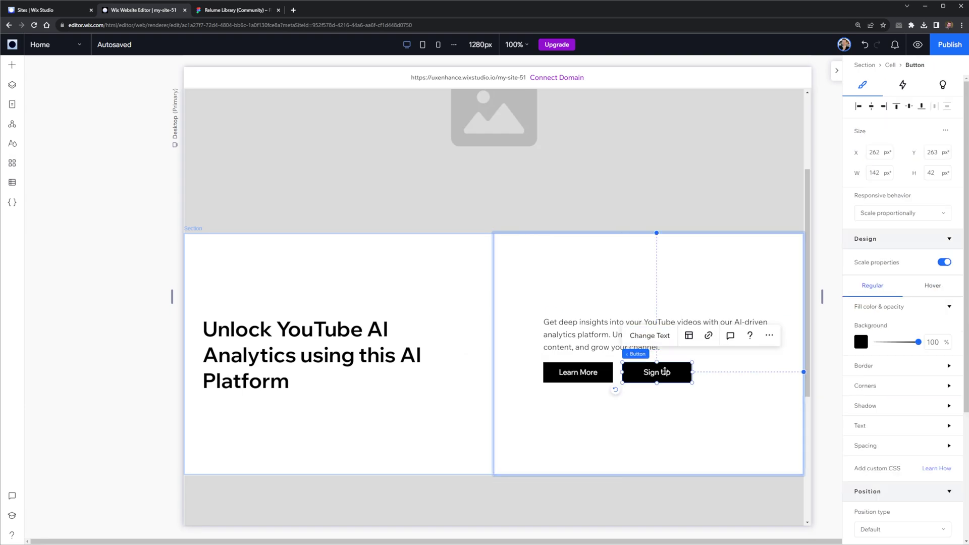
Give the Sign Up button a white background with a border.
left_click(860, 342)
left_click(871, 392)
left_click(944, 251)
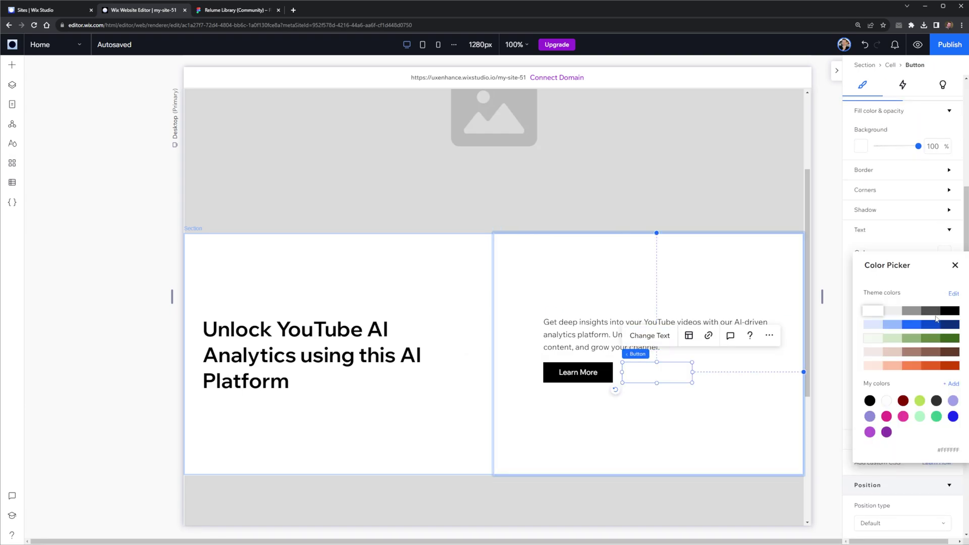
left_click(955, 265)
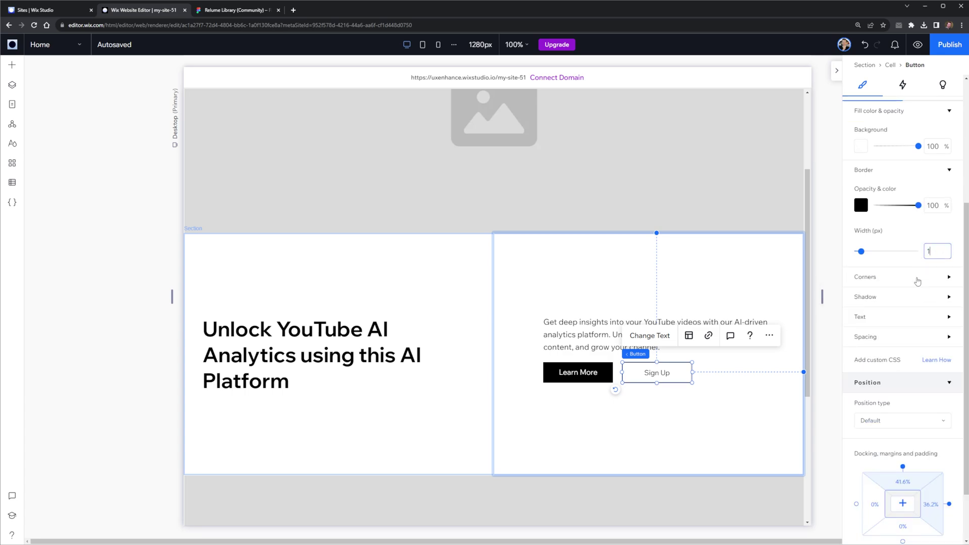
left_click(709, 433)
Select the paragraph, Learn More and Sign Up layers and stack them horizontally.
left_click(12, 84)
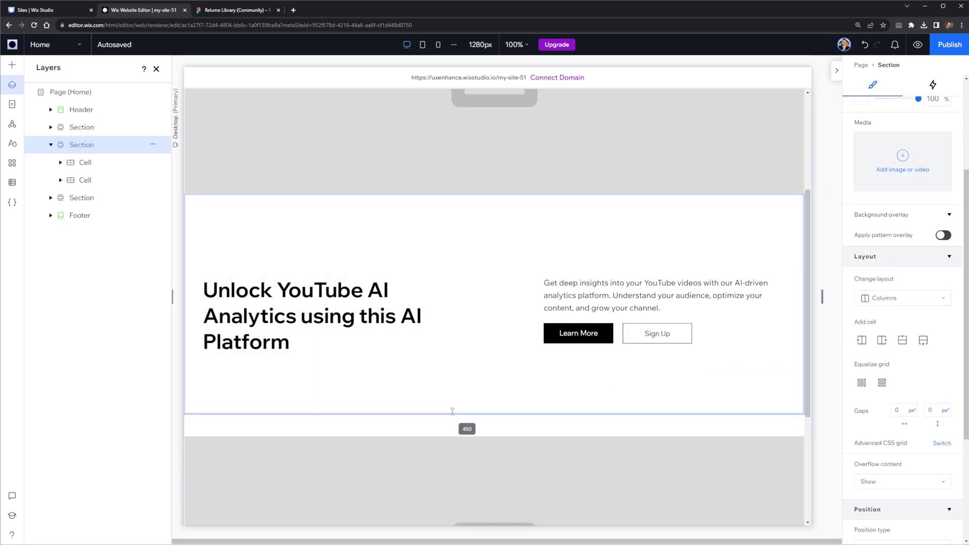
left_click(91, 180)
left_click(100, 216, "ctrl")
left_click(98, 198, "ctrl")
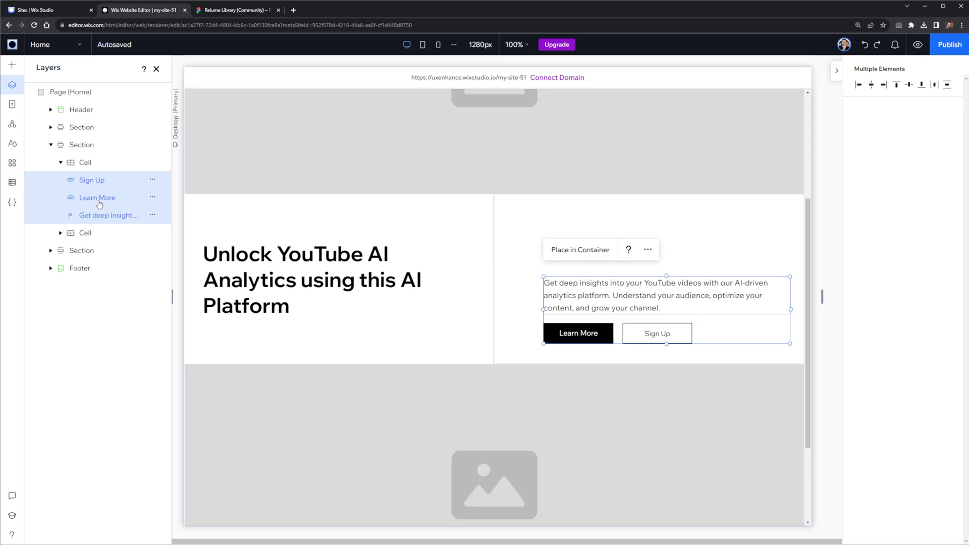
right_click(606, 300)
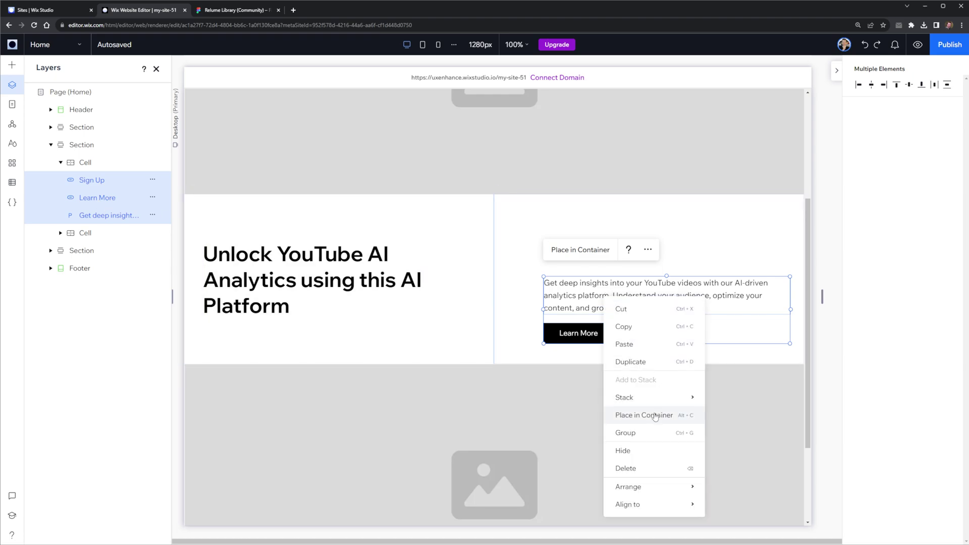
mouse_move(669, 405)
left_click(736, 401)
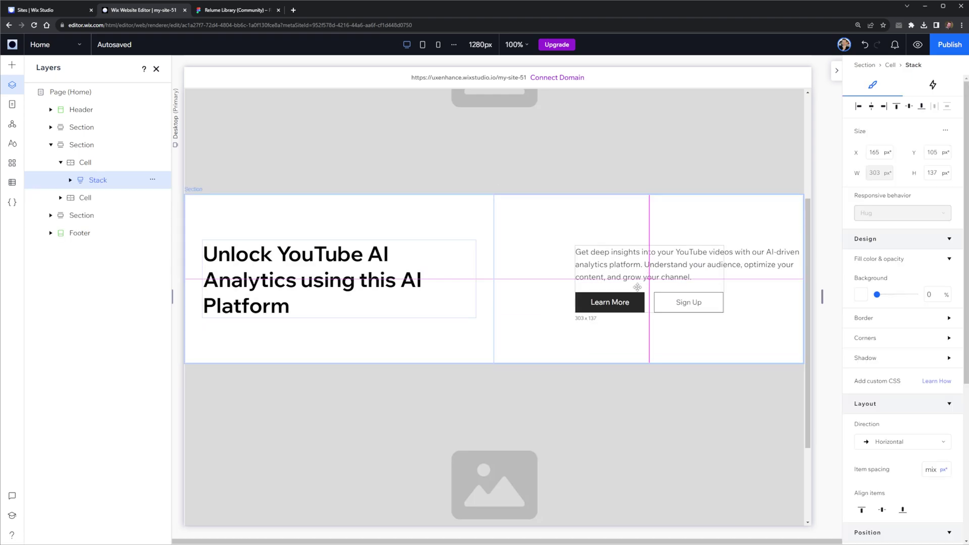
Shorten the hero section to 322 px, checking it against the Figma wireframe.
left_click(477, 350)
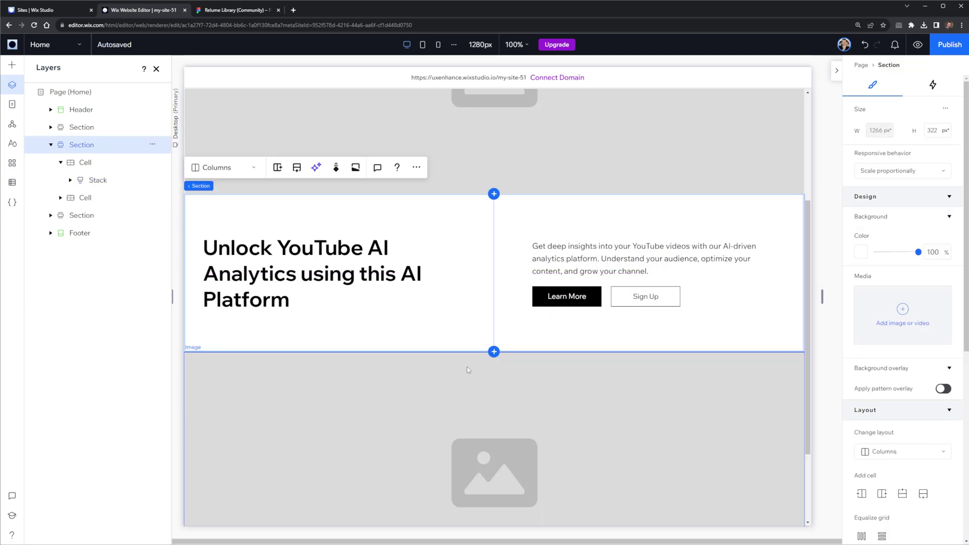
left_click(230, 10)
left_click(151, 10)
left_click(212, 10)
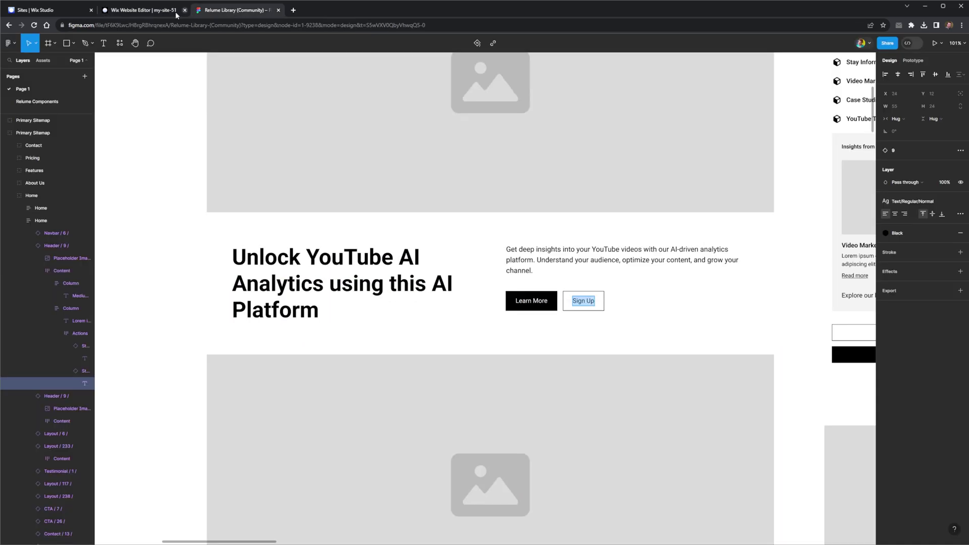
left_click(175, 11)
left_click(198, 10)
left_click(144, 10)
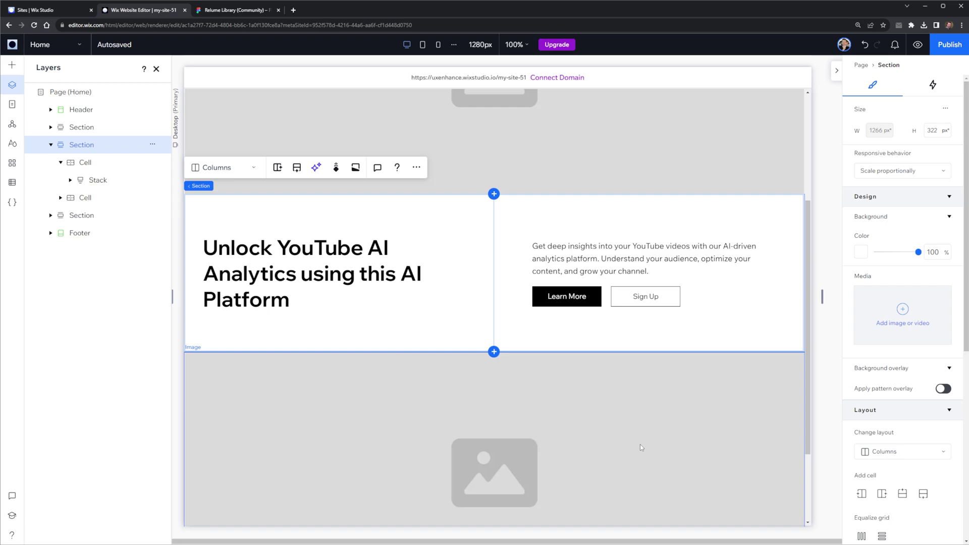